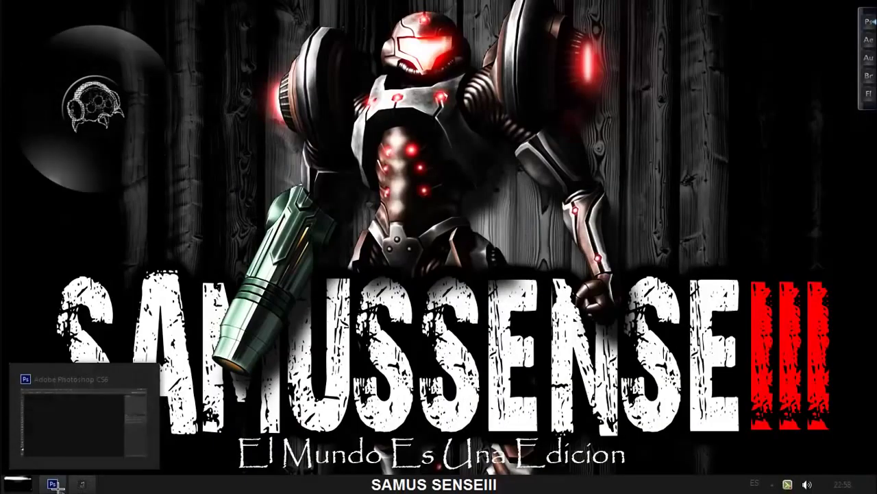
- Restore the minimized Photoshop CS6 window from its taskbar thumbnail
left_click(54, 484)
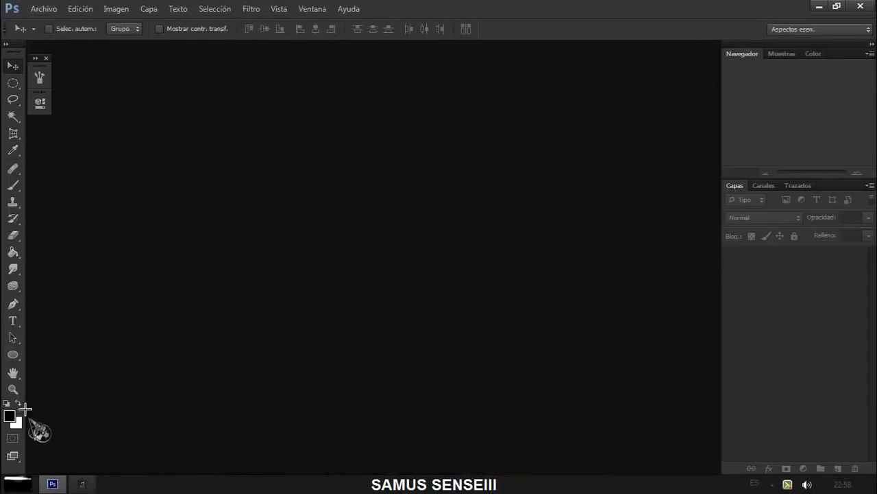
- Create a new 1366×768 document whose background contents are filled with black
left_click(19, 404)
left_click(43, 8)
left_click(80, 23)
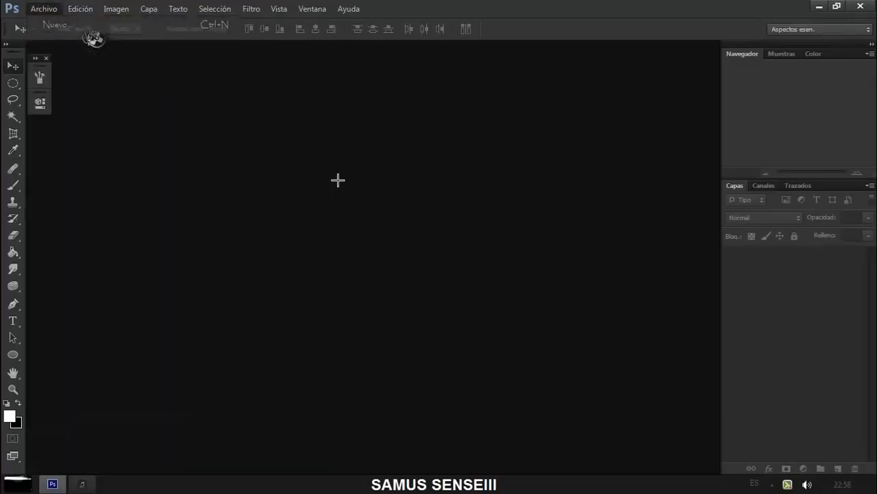
left_click(488, 247)
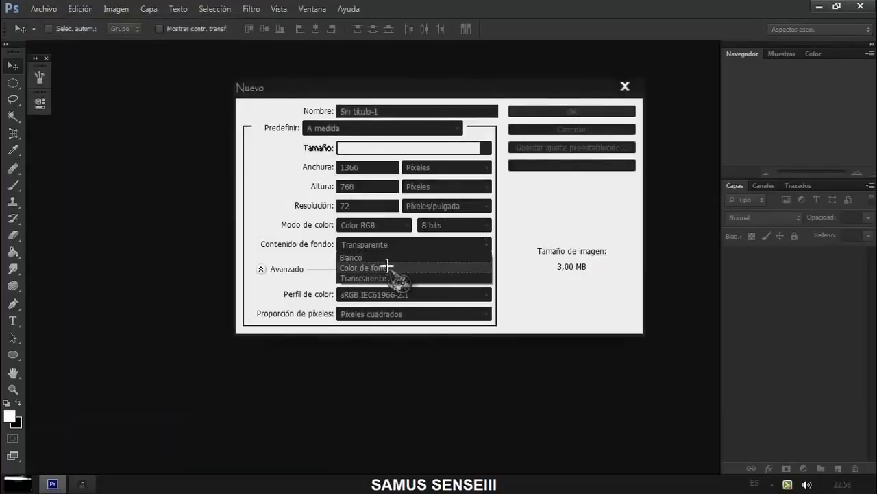
left_click(387, 267)
left_click(567, 111)
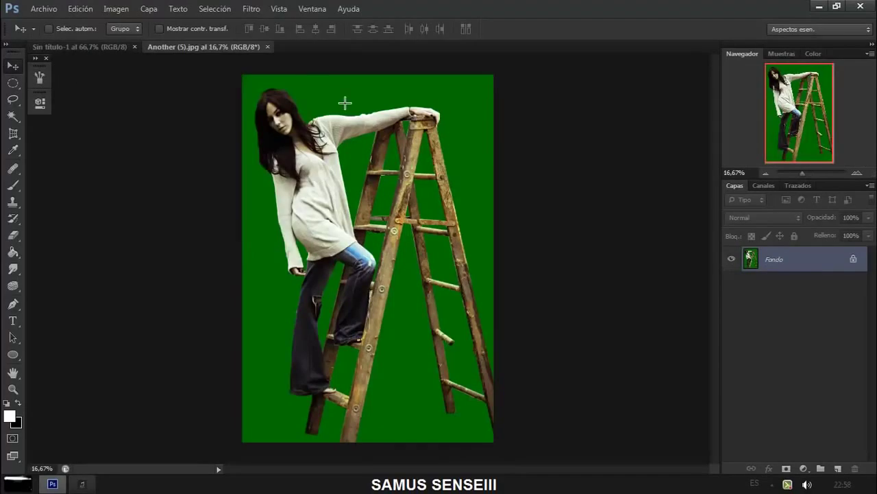
- Key out the photo's green backdrop with Digital Anarchy Primatte, adjusting the mask radius
left_click(251, 9)
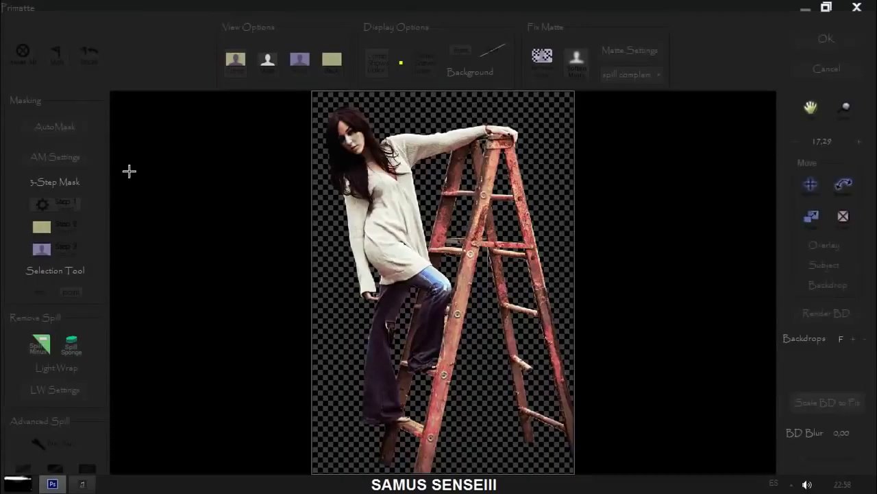
left_click(67, 157)
left_click_drag(528, 226, 494, 227)
left_click(826, 38)
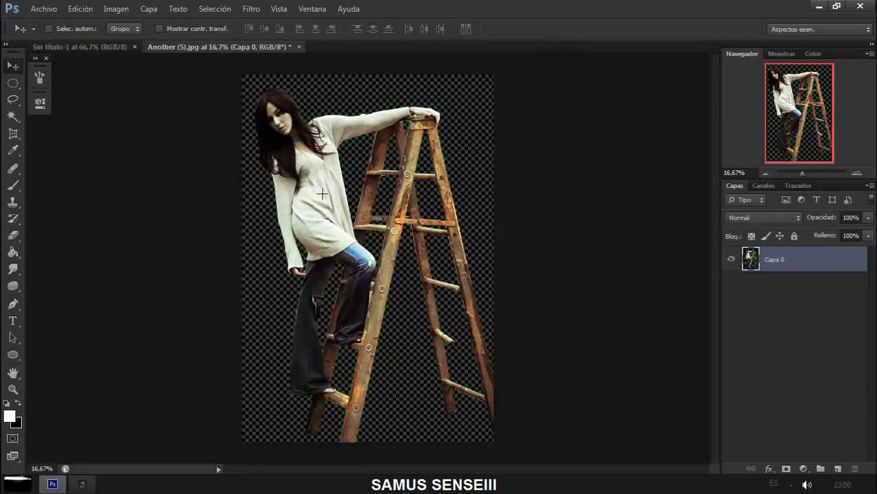
left_click_drag(168, 58, 131, 58)
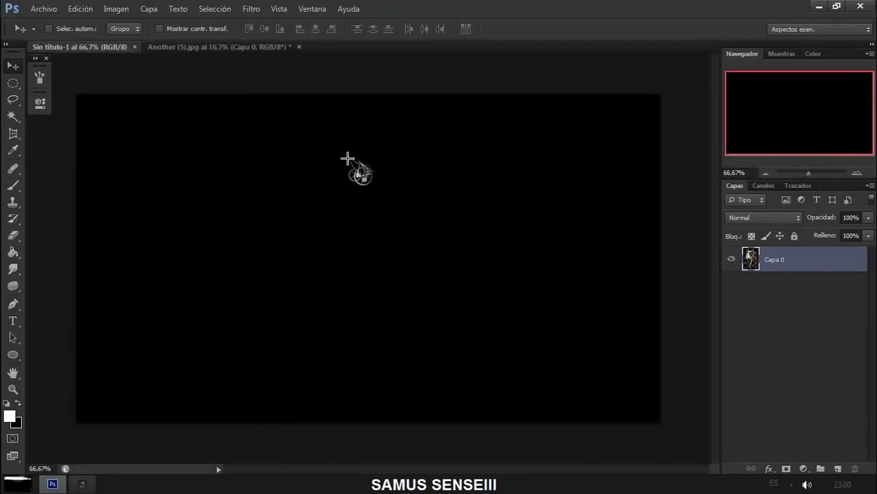
- Drop the woman-and-ladder cut-out into the black canvas and scale it down
mouse_move(348, 158)
left_mouse_down()
mouse_move(457, 345)
mouse_move(366, 215)
mouse_move(366, 239)
mouse_move(386, 254)
left_mouse_up()
left_click(766, 172)
key("ctrl+t")
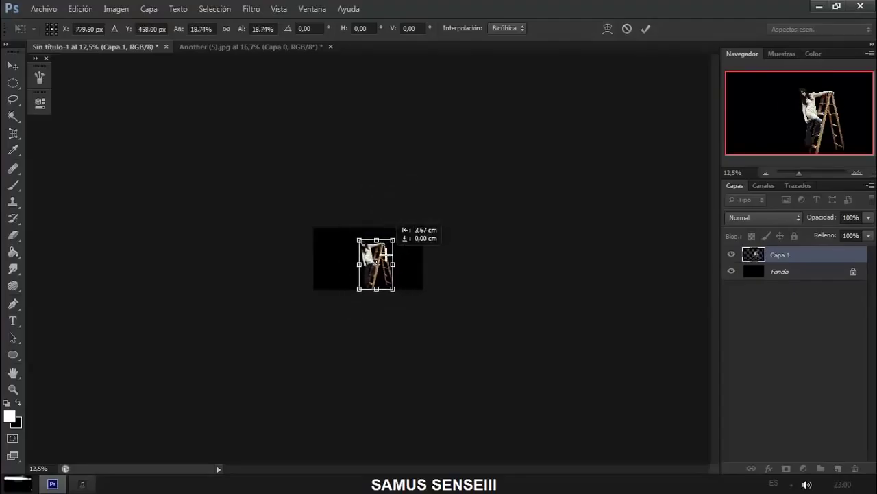
key("Return")
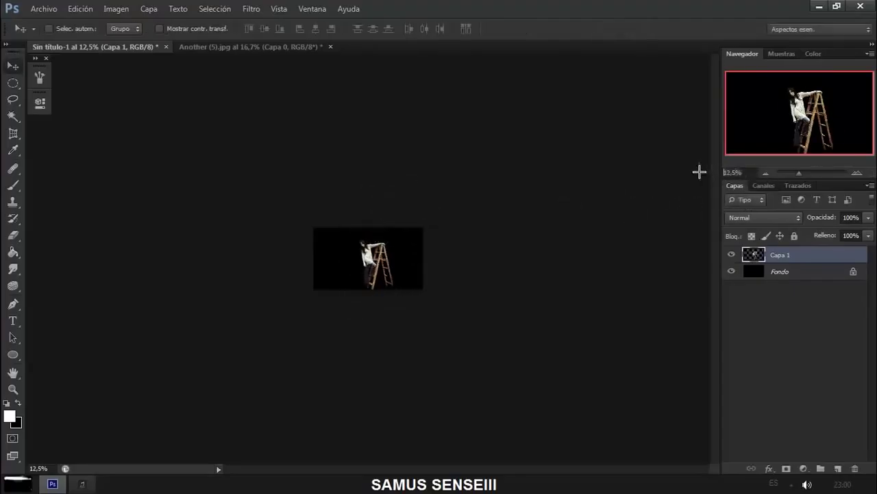
- Close Another (5).jpg without saving and move the cut-out left and down
left_click(331, 47)
left_click(446, 196)
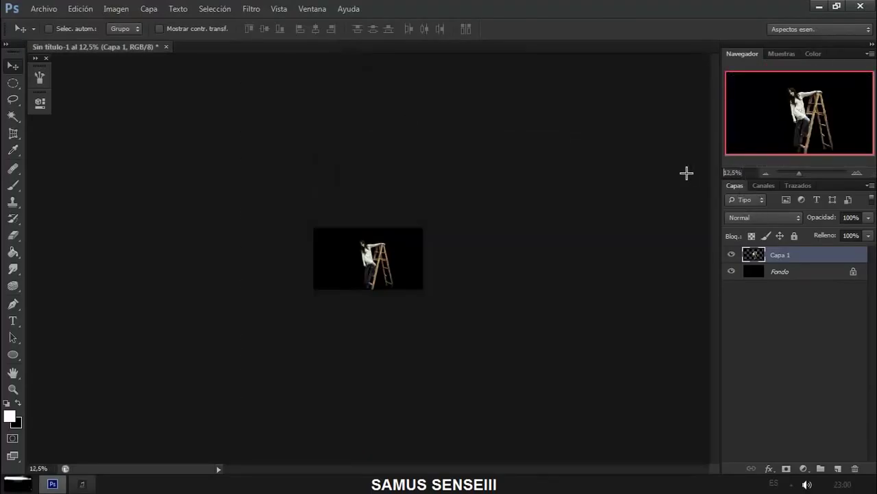
type("75")
key("Return")
left_click_drag(519, 231, 438, 269)
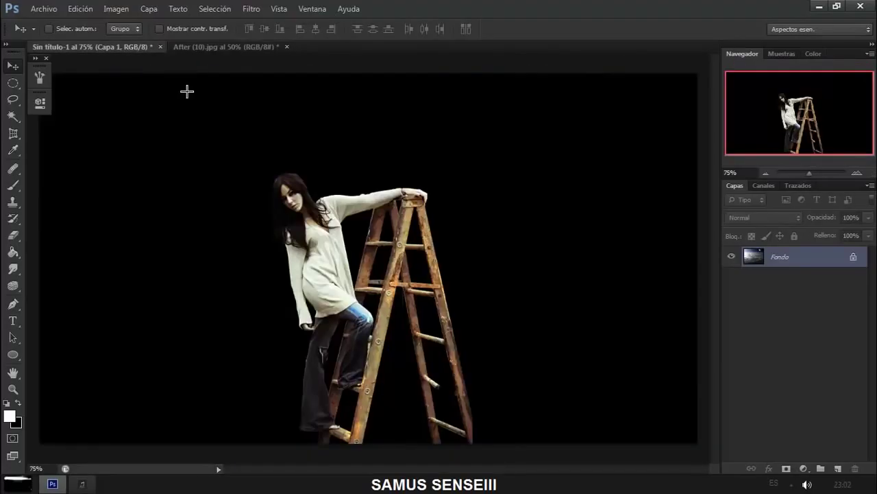
- Bring the clouds photo in as Capa 2 and place it beneath the woman layer
left_click_drag(330, 110, 186, 90)
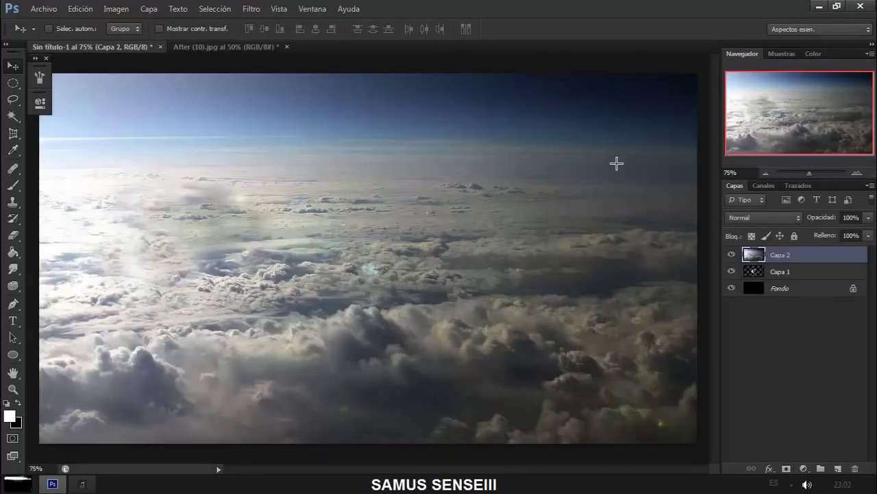
left_click(765, 172)
left_click(765, 172)
left_click(765, 172)
mouse_move(478, 223)
left_mouse_down()
mouse_move(478, 238)
mouse_move(407, 223)
mouse_move(441, 221)
mouse_move(443, 172)
mouse_move(444, 182)
left_mouse_up()
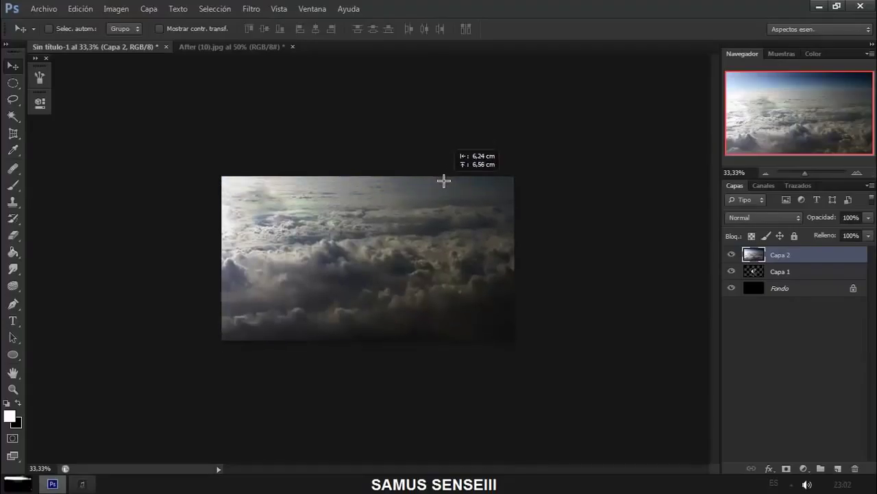
left_click_drag(759, 242, 779, 274)
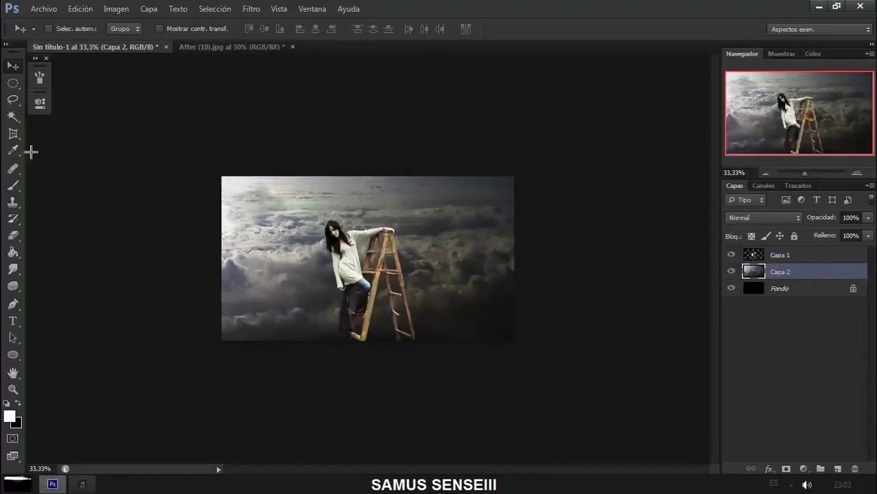
left_click(12, 185)
- On a new layer, paint black with a large soft brush over the upper sky and left clouds
left_click(18, 402)
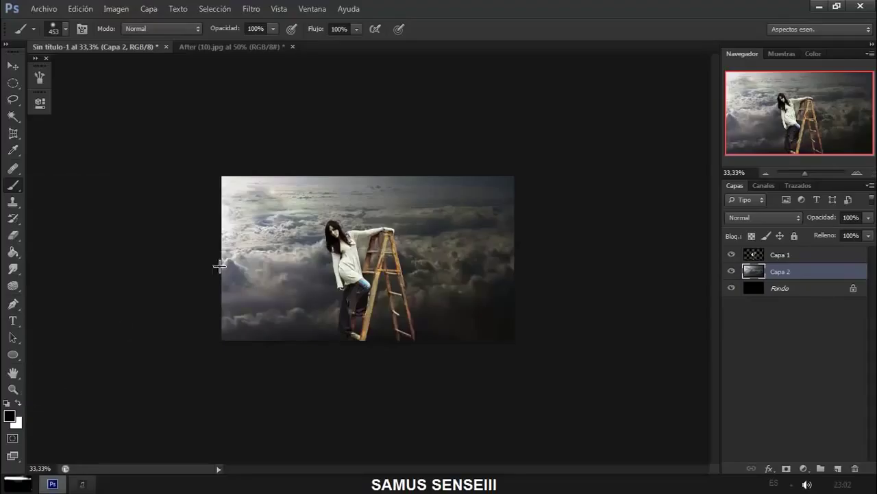
right_click(395, 285)
left_click_drag(417, 248, 421, 248)
key("ctrl+shift+alt+n")
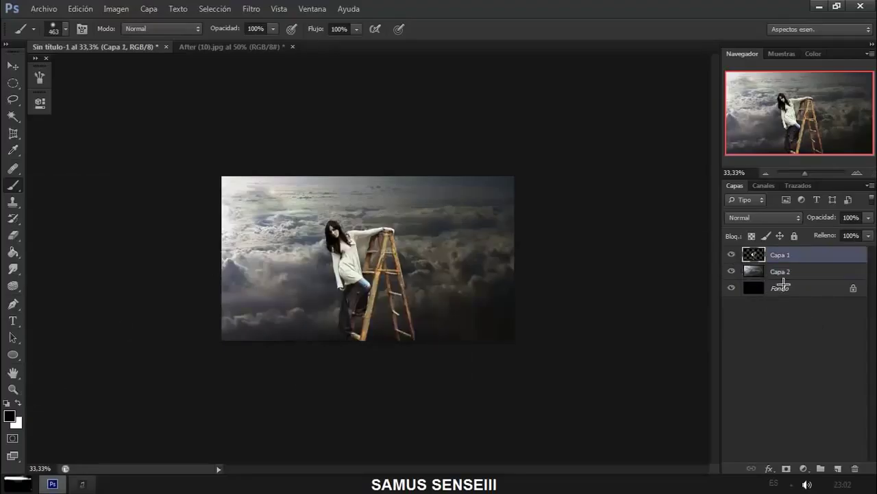
mouse_move(292, 181)
left_mouse_down()
mouse_move(691, 196)
mouse_move(553, 188)
mouse_move(222, 230)
left_mouse_up()
left_click(857, 172)
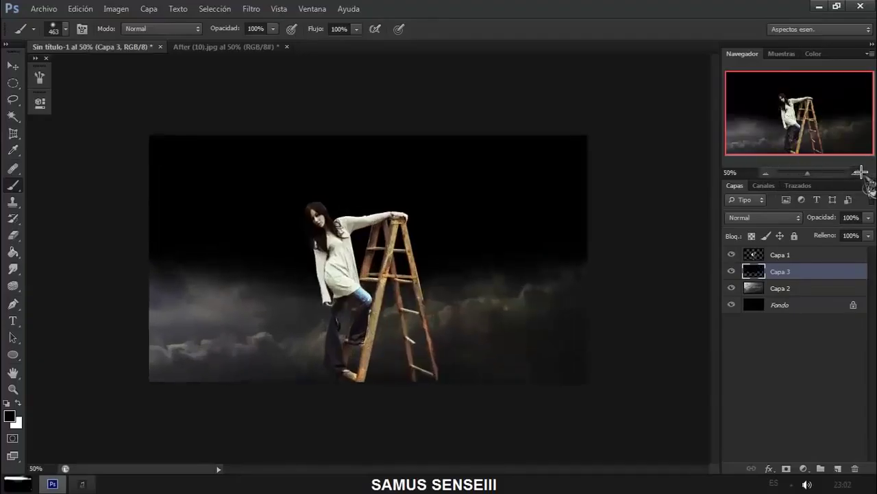
left_click_drag(82, 254, 356, 115)
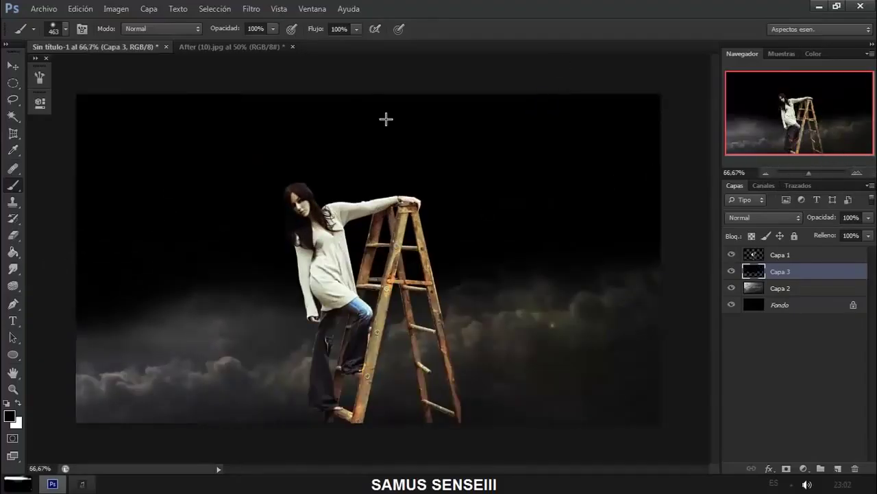
- Add another empty layer, Capa 4, with white as the brush colour
key("v")
key("ctrl+shift+alt+n")
key("b")
key("x")
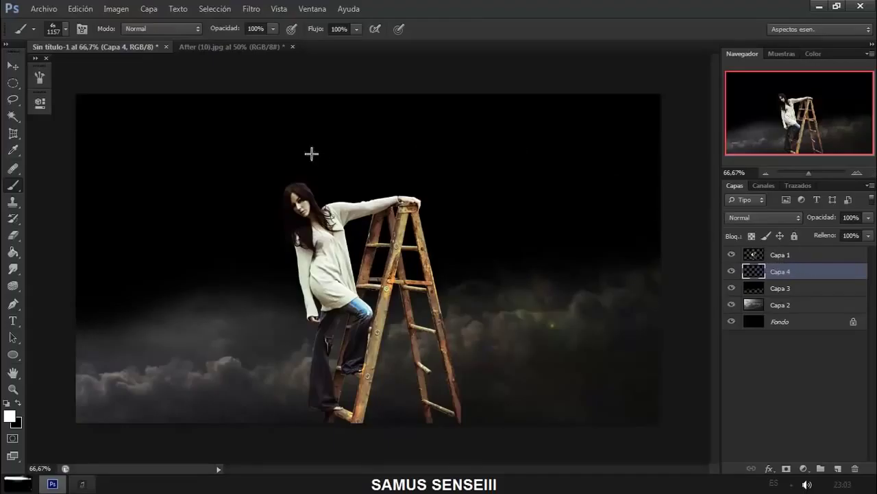
- Stamp large white 1521 px cloud-brush clouds across the top and top right of Capa 4
right_click(355, 125)
left_click(460, 255)
left_click_drag(483, 158, 489, 159)
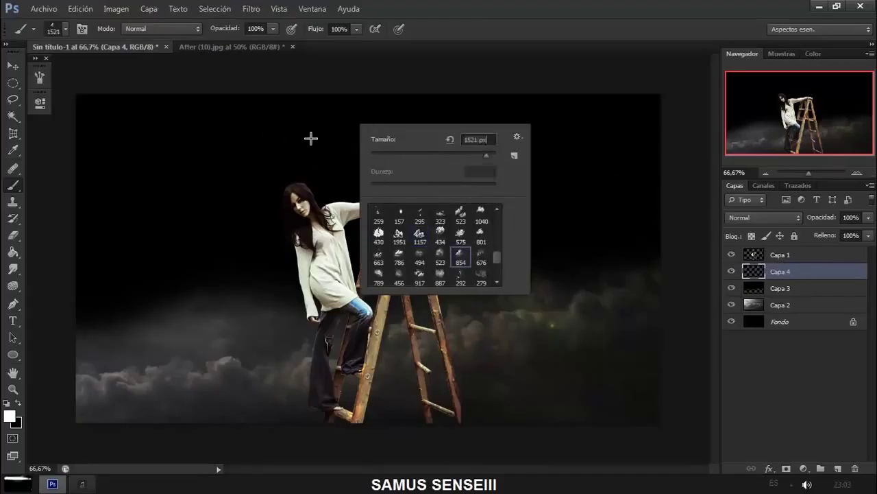
left_click(457, 142)
right_click(551, 186)
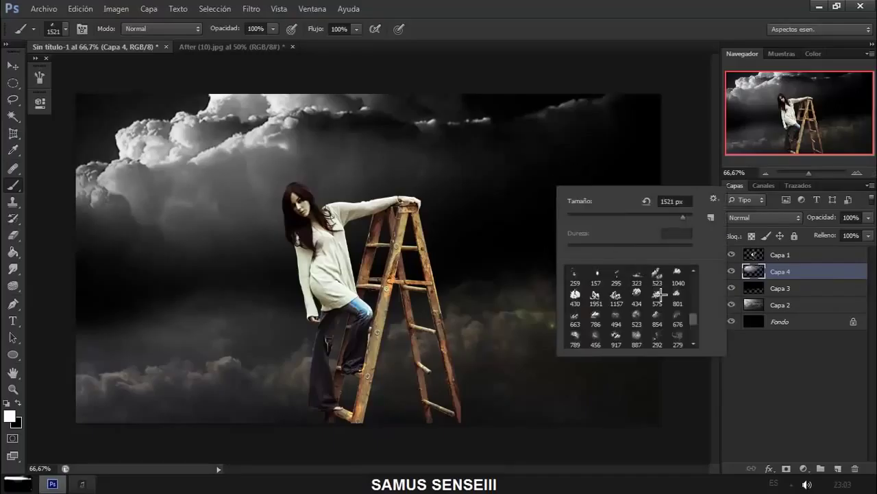
left_click(593, 144)
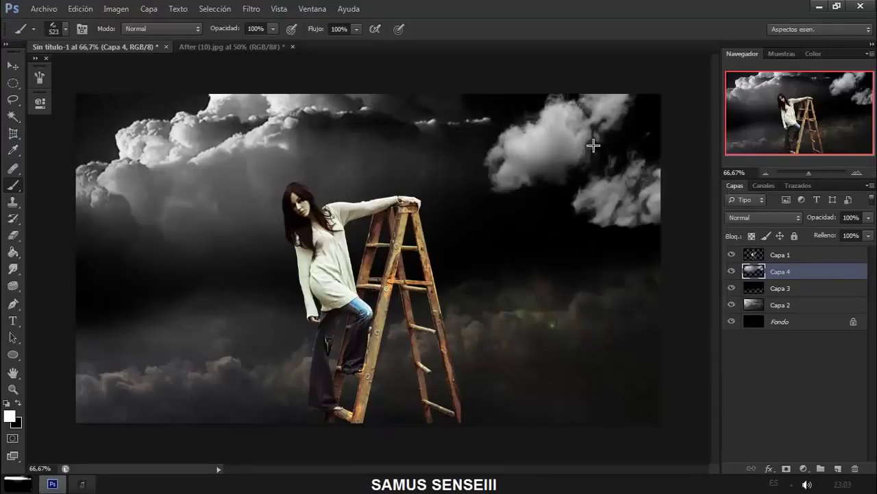
- Stamp more white clouds at the top-left, lower-left and upper-right, then add a layer above Capa 1
right_click(480, 168)
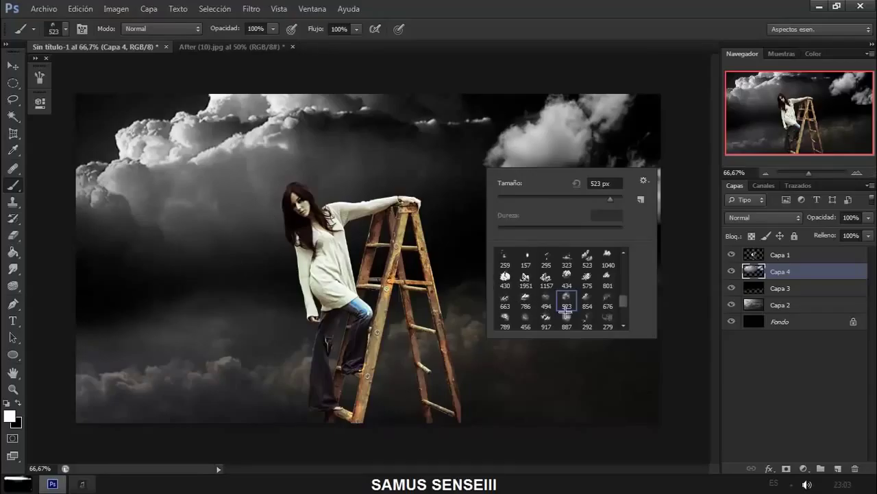
left_click(170, 184)
left_click(120, 123)
right_click(225, 165)
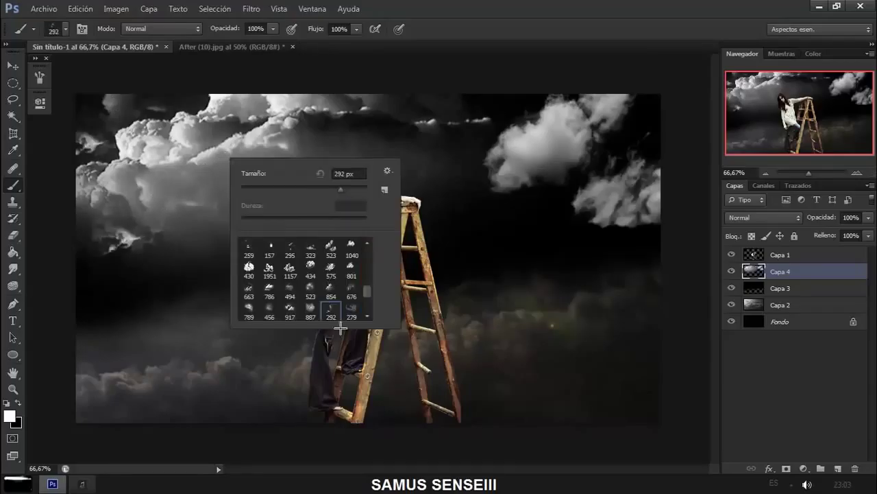
left_click(170, 299)
right_click(553, 194)
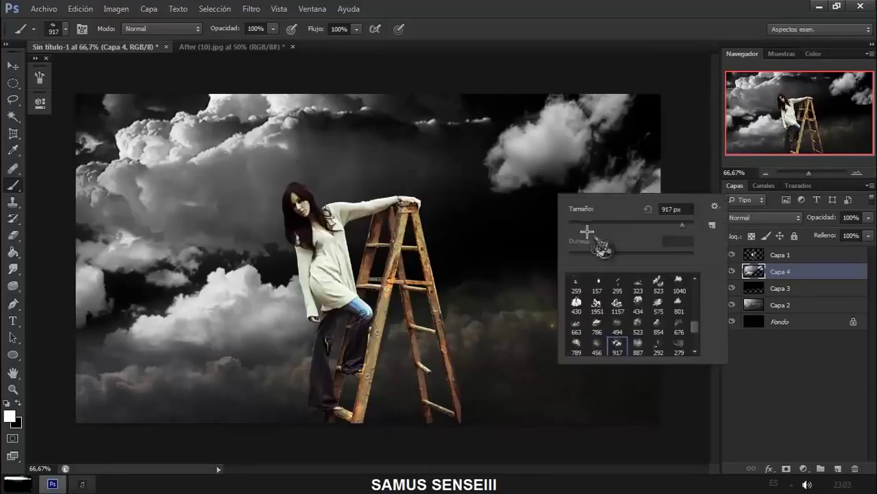
left_click(638, 283)
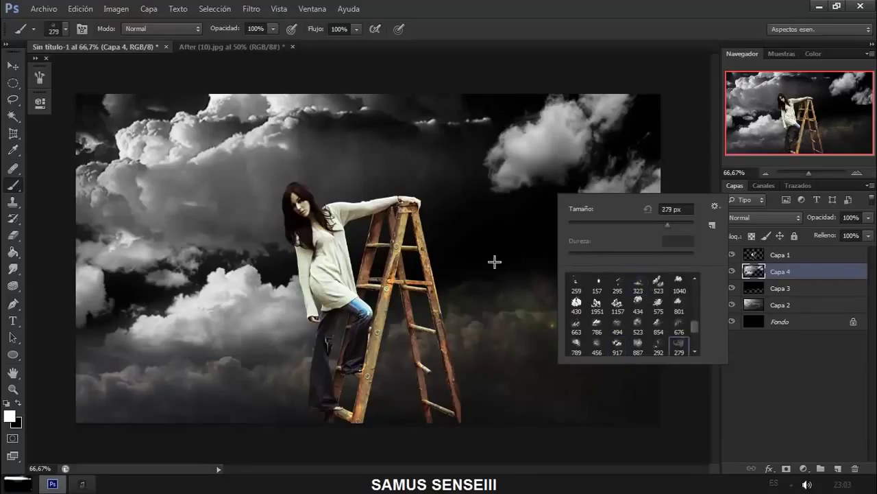
left_click(615, 193)
left_click(780, 255)
- Stamp a large 1521 px cloud over the lower ladder on the new layer Capa 5
left_click(838, 468)
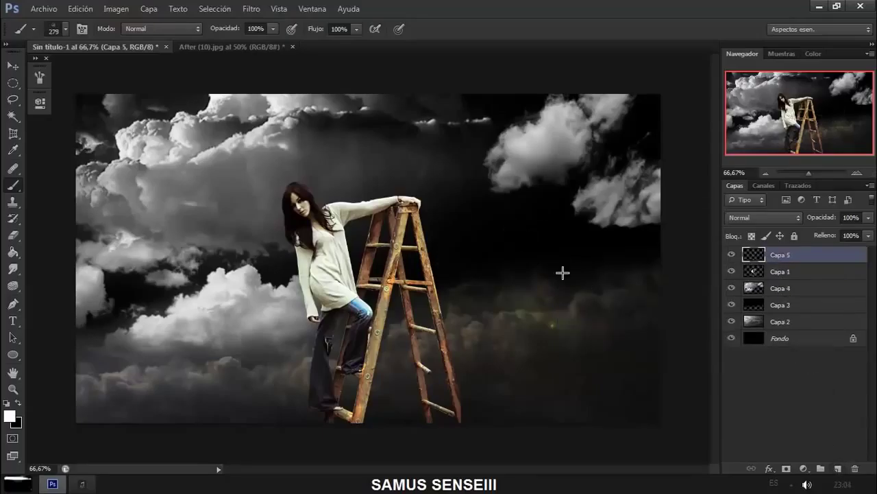
right_click(562, 272)
left_click_drag(637, 301, 703, 305)
key("Return")
left_click(514, 311)
key("ctrl+z")
left_click(487, 374)
- Add cloud stamps at the lower left, around the ladder's base and its lower right
right_click(514, 389)
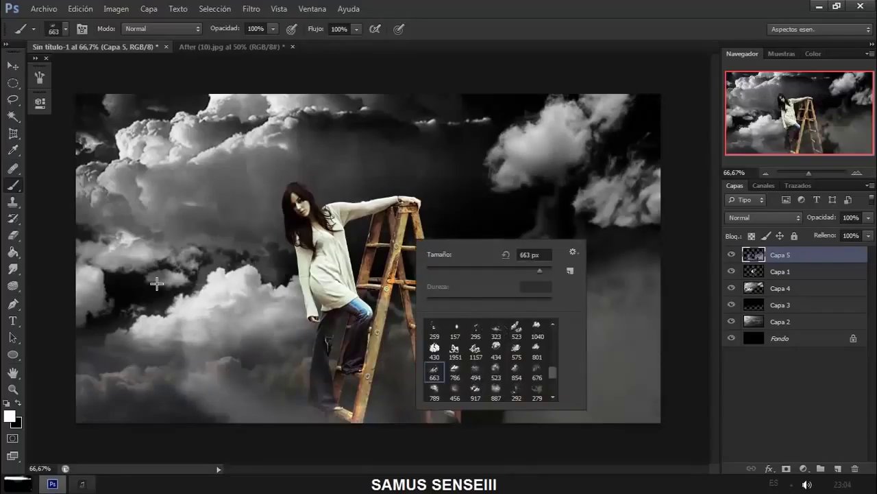
left_click(114, 341)
left_click(492, 383)
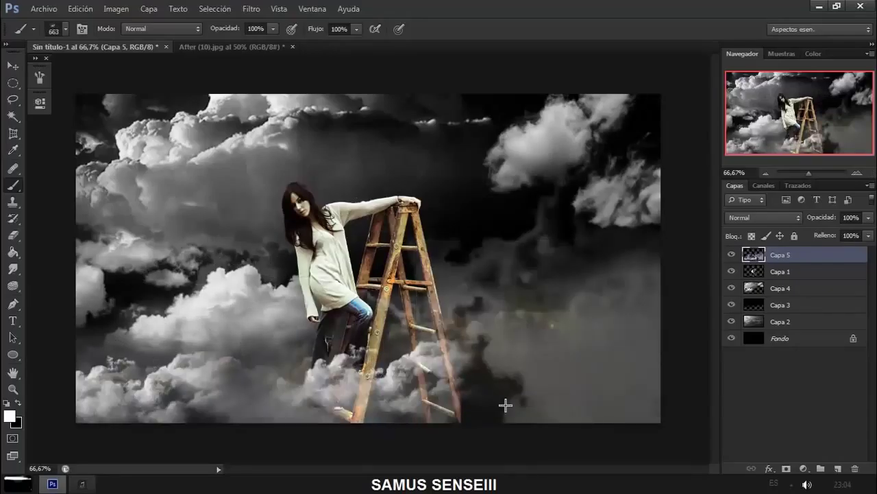
left_click(512, 398)
key("v")
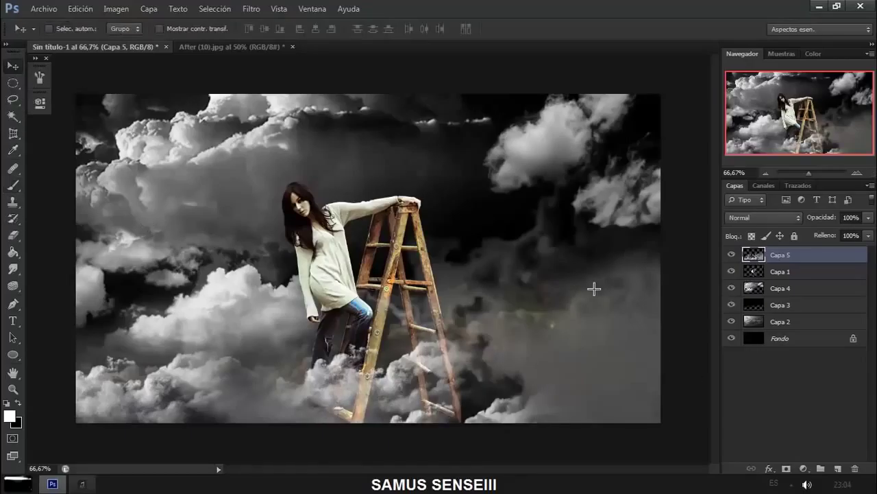
- Apply a 2.7 px Gaussian blur to the white cloud stamps on Capa 4
left_click(774, 286)
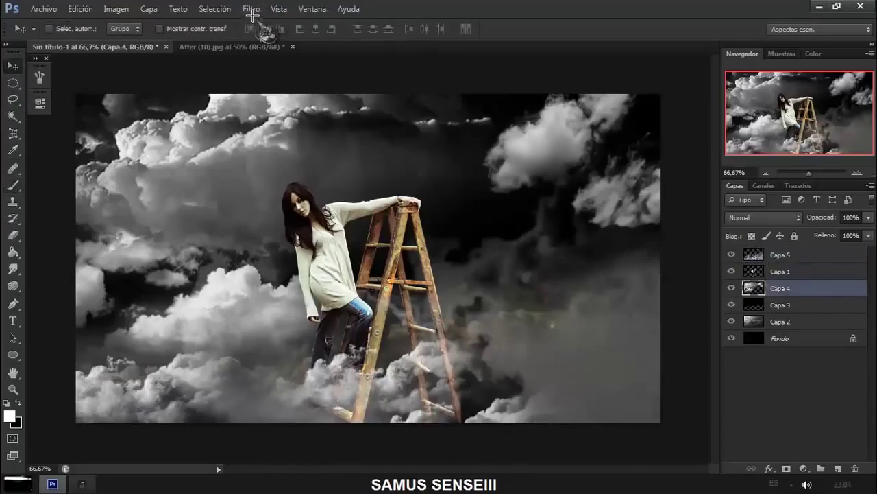
left_click(251, 8)
left_click(553, 406)
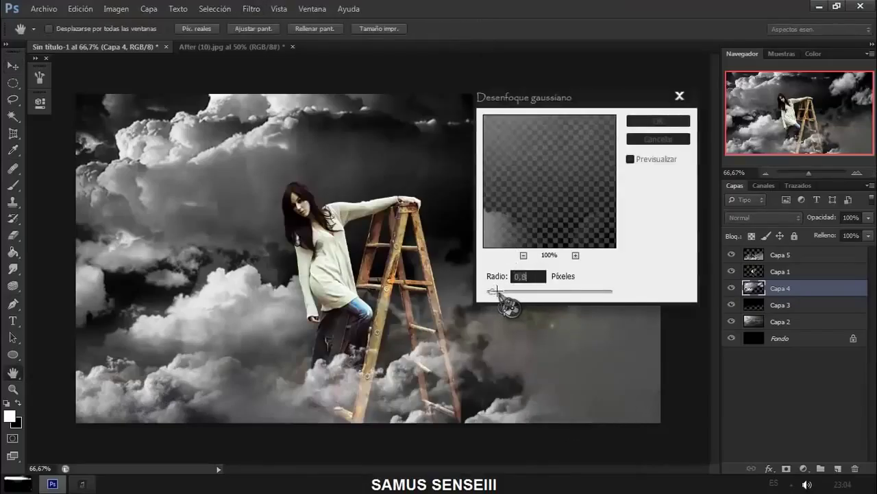
left_click_drag(496, 291, 499, 291)
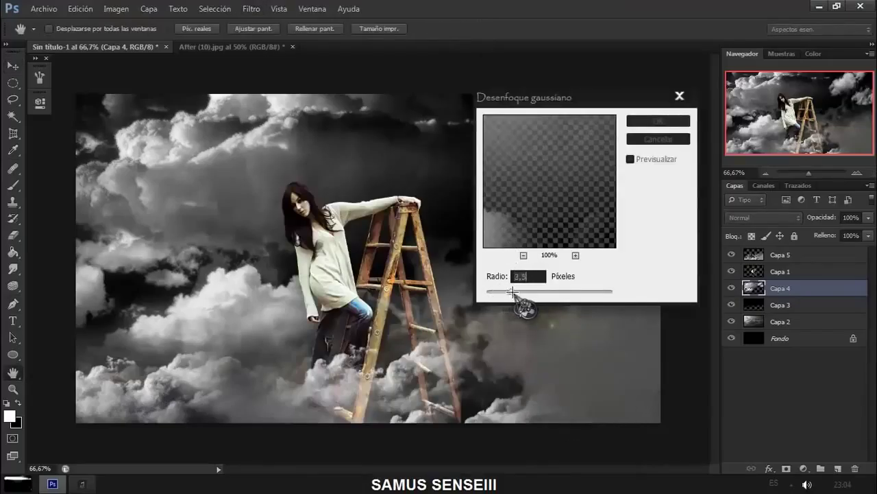
left_click(658, 121)
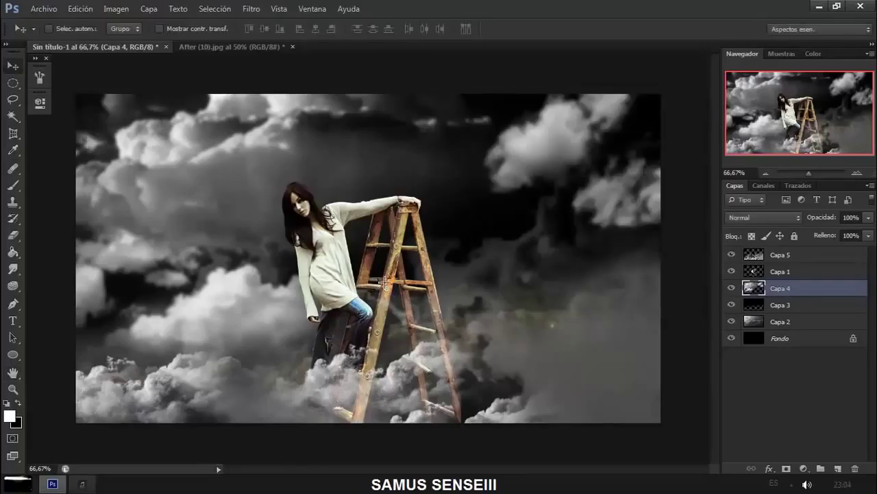
- Add a new layer beneath Capa 4 and paint the first light sparkles in the sky
key("b")
left_click(838, 468)
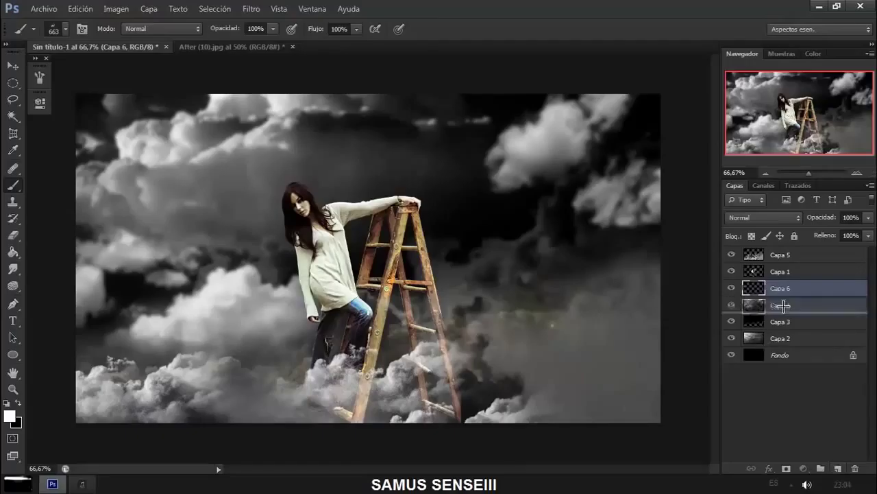
left_click_drag(779, 291, 781, 308)
right_click(355, 203)
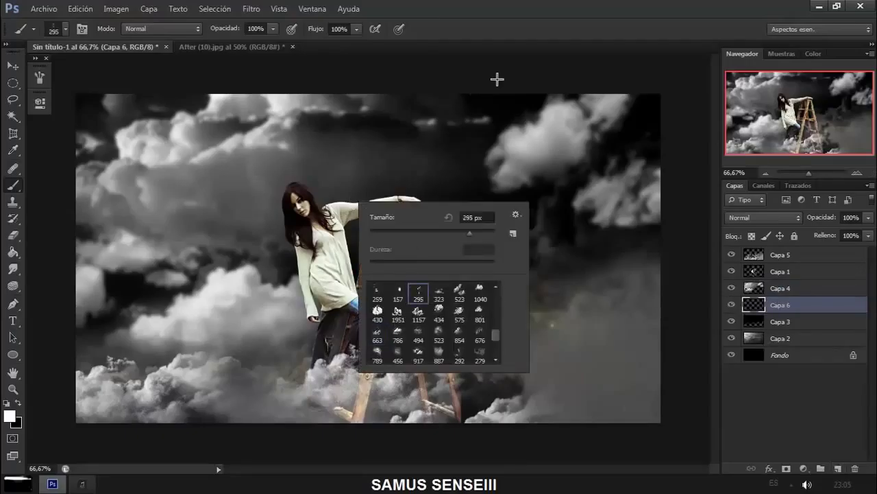
left_click(506, 110)
right_click(519, 138)
left_click(541, 228)
left_click(90, 148)
right_click(269, 163)
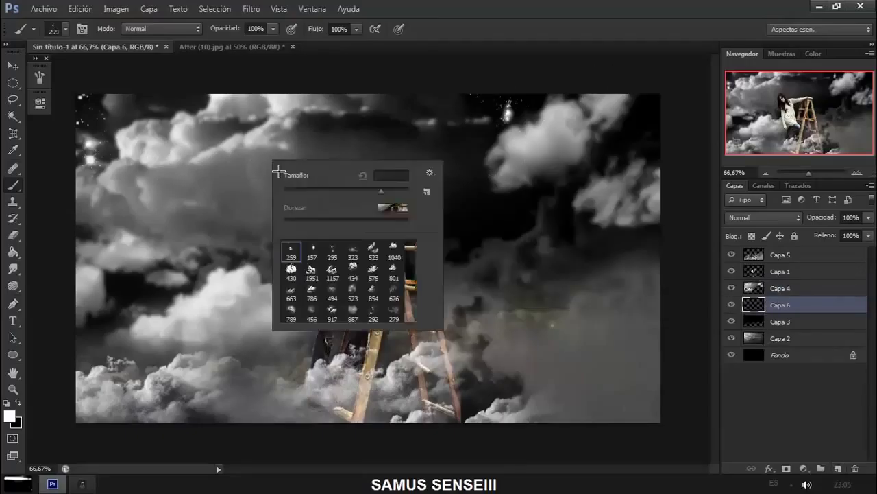
key("Escape")
key("ctrl+z")
- Paint 408 star-brush sparkles in the upper-left, upper-right sky and near the ladder top
right_click(301, 168)
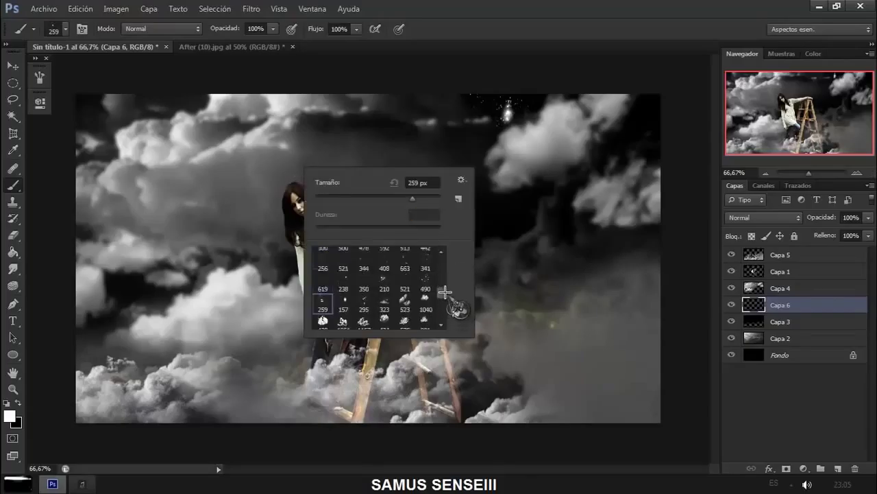
scroll(445, 292, "up", 3)
scroll(446, 291, "up", 1)
left_click(384, 286)
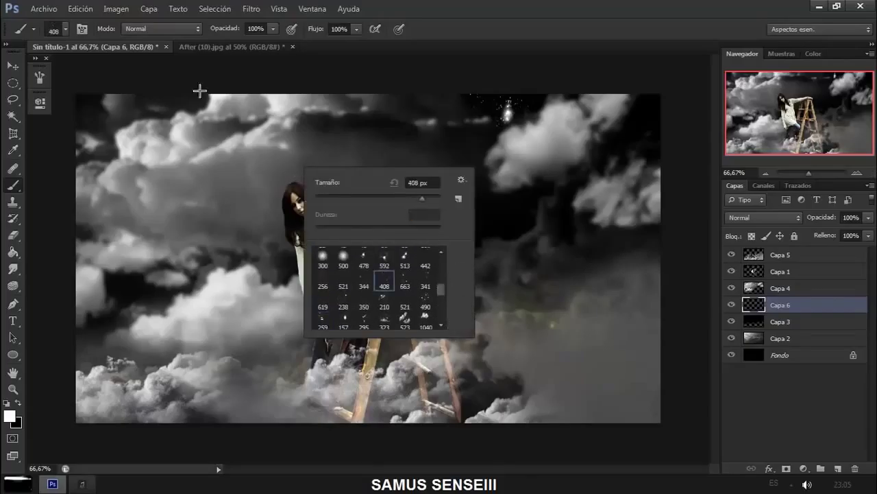
left_click(158, 124)
right_click(384, 144)
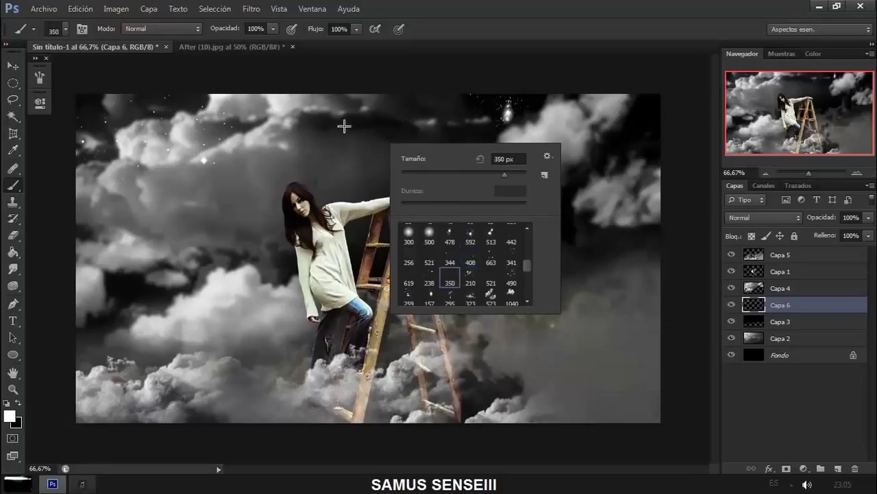
left_click(692, 98)
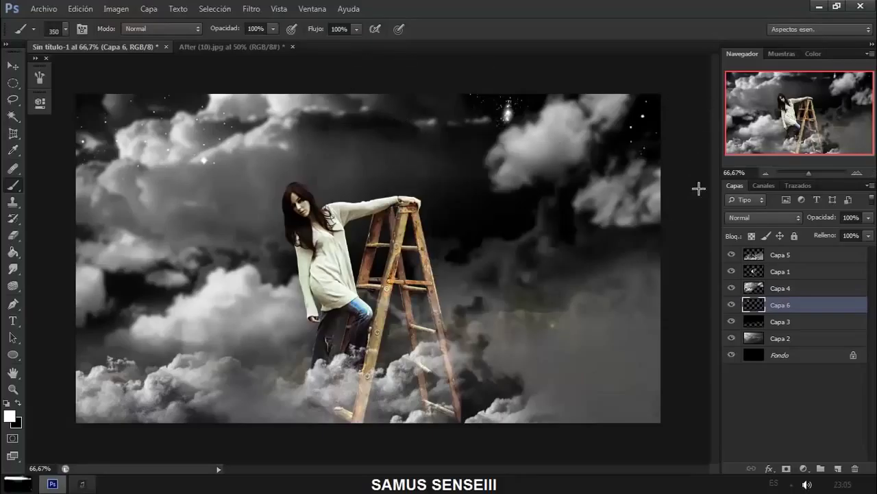
right_click(525, 178)
left_click(432, 182)
right_click(434, 192)
left_click(555, 305)
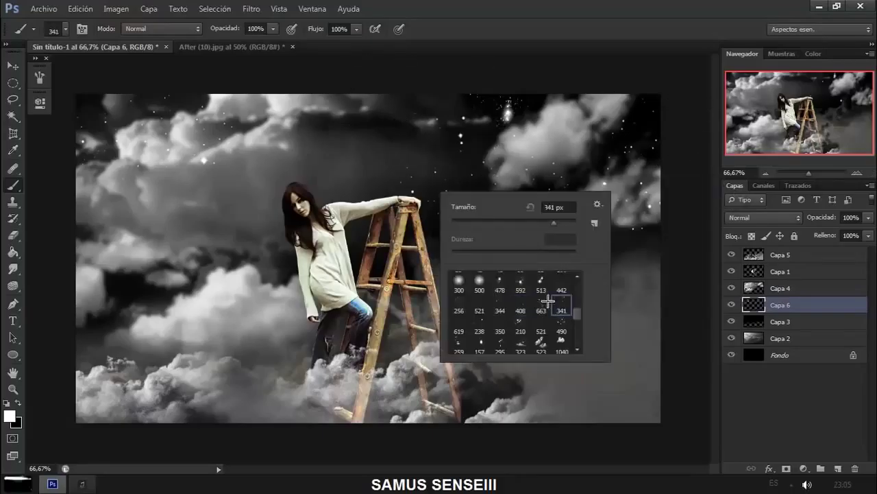
left_click(357, 183)
- Add faint sparkles near the ladder and upper left with the 350 and 442 star brushes
right_click(221, 208)
left_click(275, 344)
left_click(235, 196)
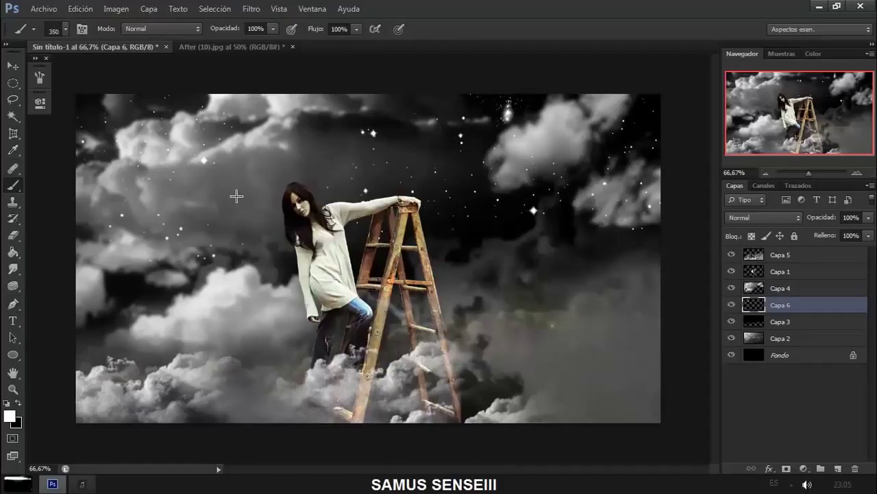
right_click(458, 130)
left_click(123, 118)
right_click(283, 165)
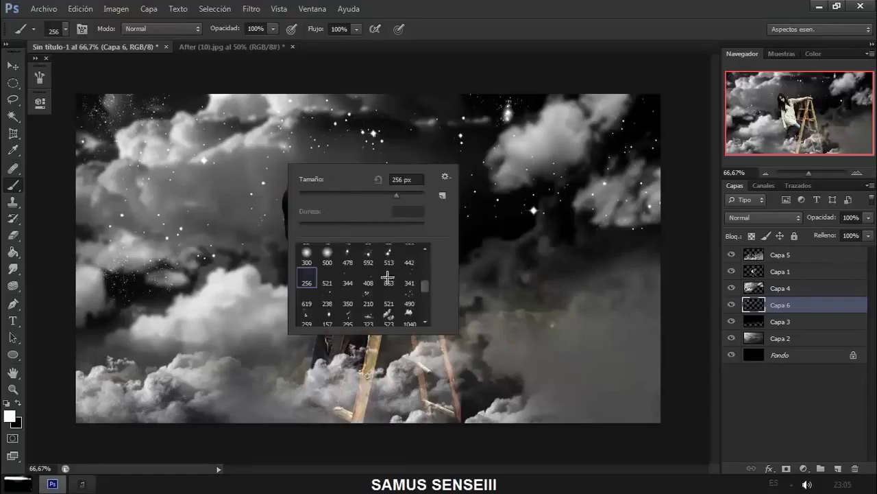
left_click(408, 255)
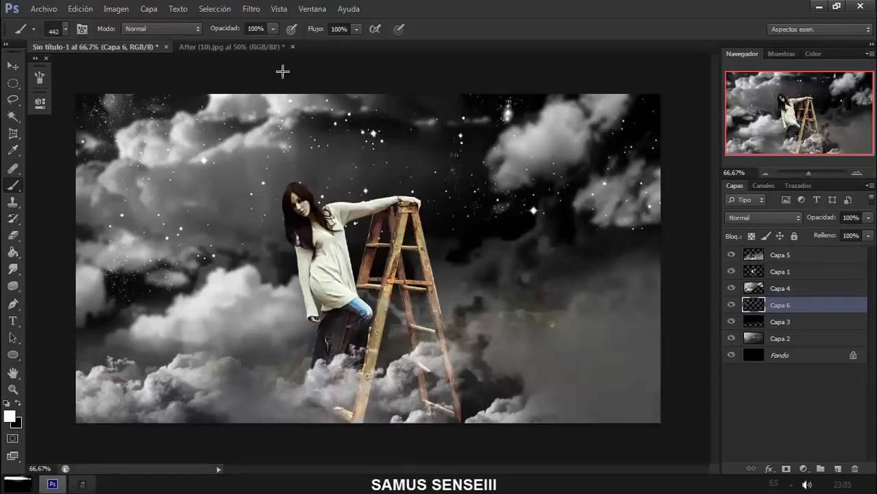
- Set up a soft 500 px Eraser to remove the excess stars
left_click(13, 234)
right_click(335, 232)
left_click(356, 296)
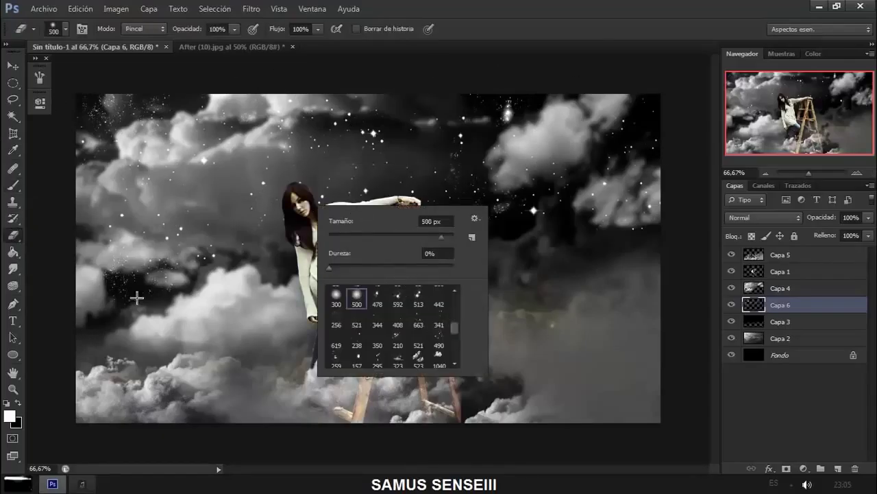
left_click(137, 297)
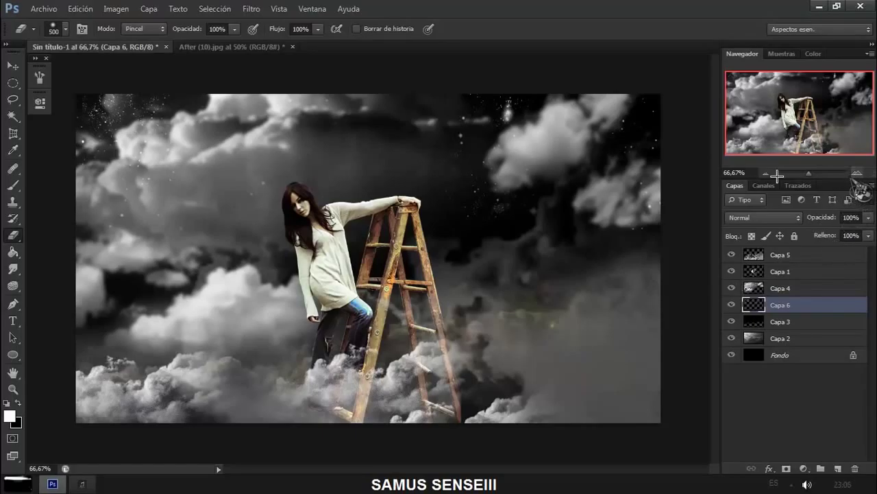
scroll(689, 178, "up", 2)
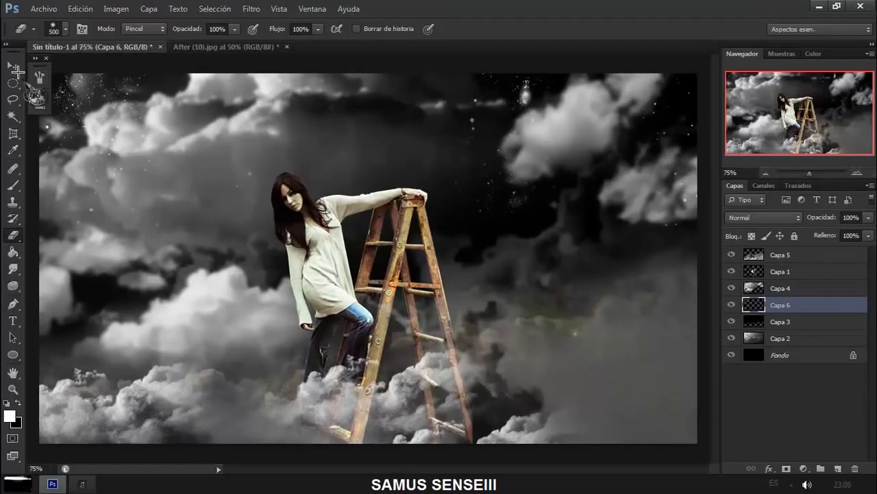
- Close the After (10).jpg reference image without saving
key("v")
left_click_drag(689, 179, 288, 46)
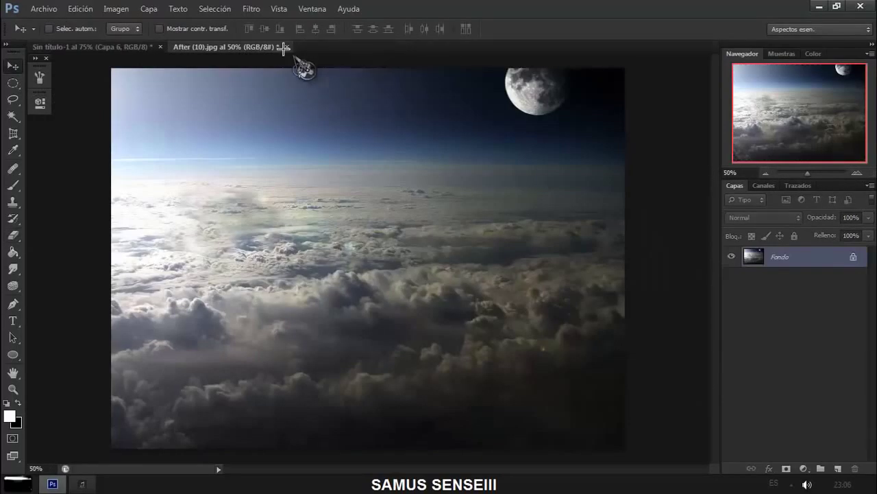
left_click(287, 46)
left_click(439, 192)
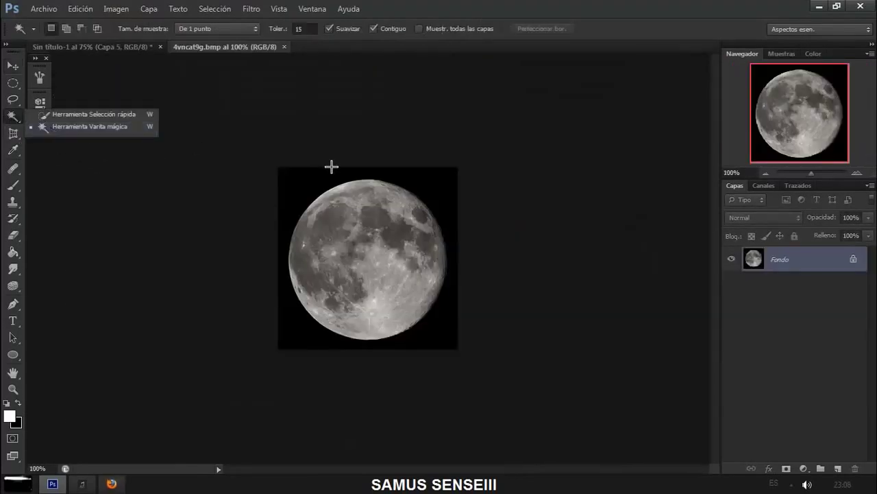
- Cut the moon from its black background and place it in the upper right sky
left_click(452, 245)
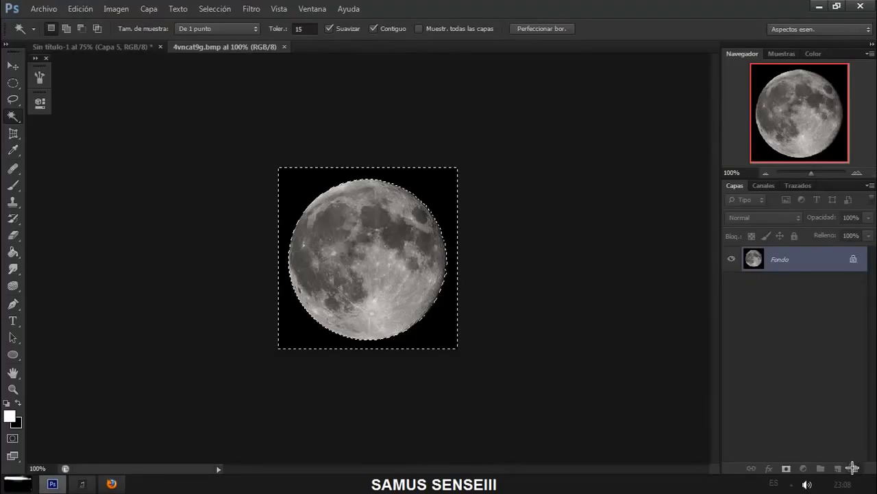
left_click_drag(853, 258, 853, 469)
key("Delete")
key("ctrl+d")
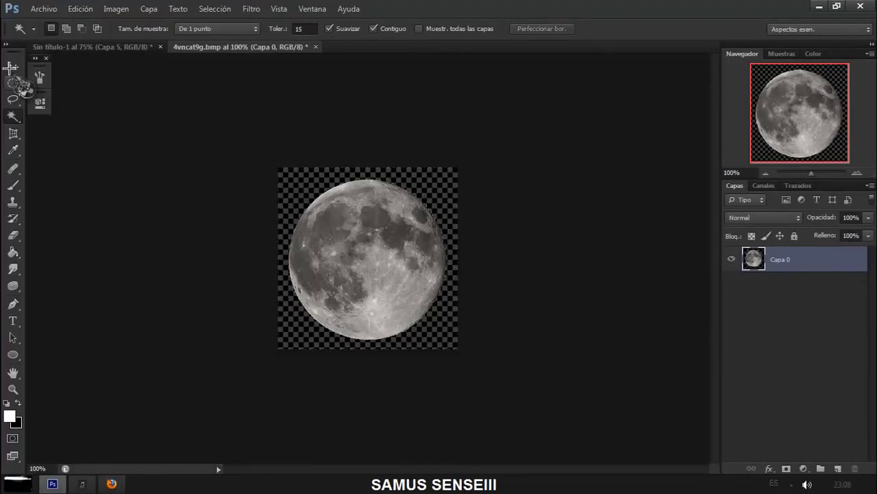
left_click(10, 68)
left_click_drag(343, 226, 498, 139)
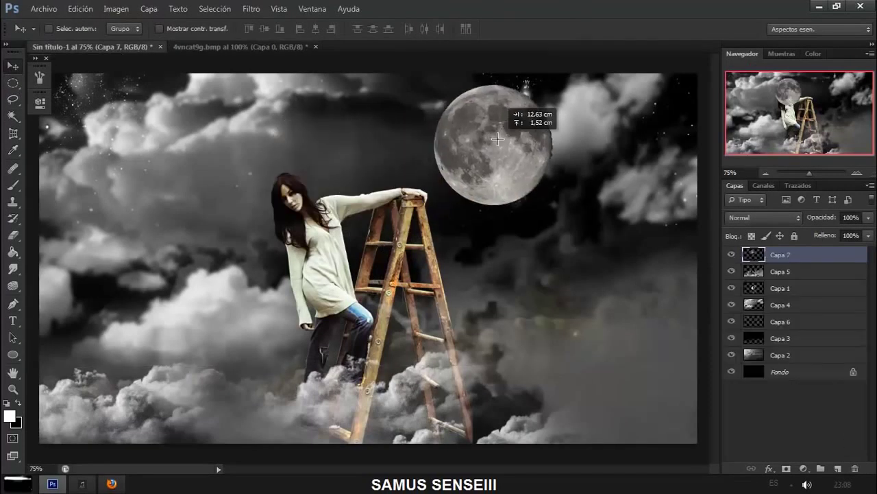
key("Left")
key("Left")
key("Left")
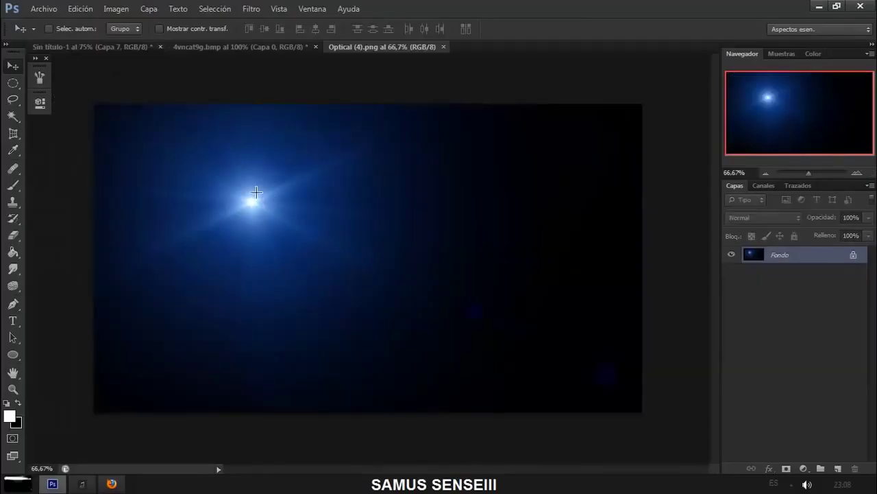
- Bring the blue flare image into the composition and flip it horizontally
mouse_move(255, 192)
left_mouse_down()
mouse_move(110, 48)
mouse_move(357, 169)
left_mouse_up()
key("ctrl+t")
right_click(270, 159)
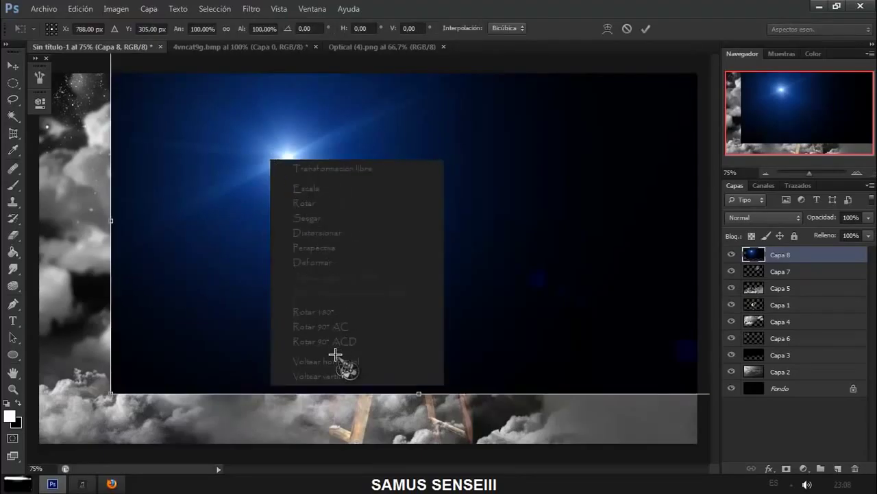
left_click(337, 359)
key("Return")
- Set the flare layer to Overlay (Trama) and move it up beside the moon
left_click(763, 218)
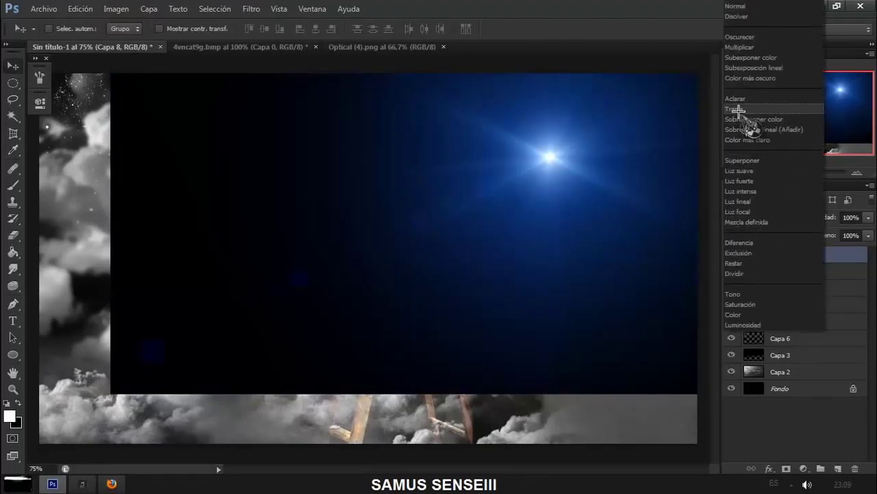
left_click(749, 113)
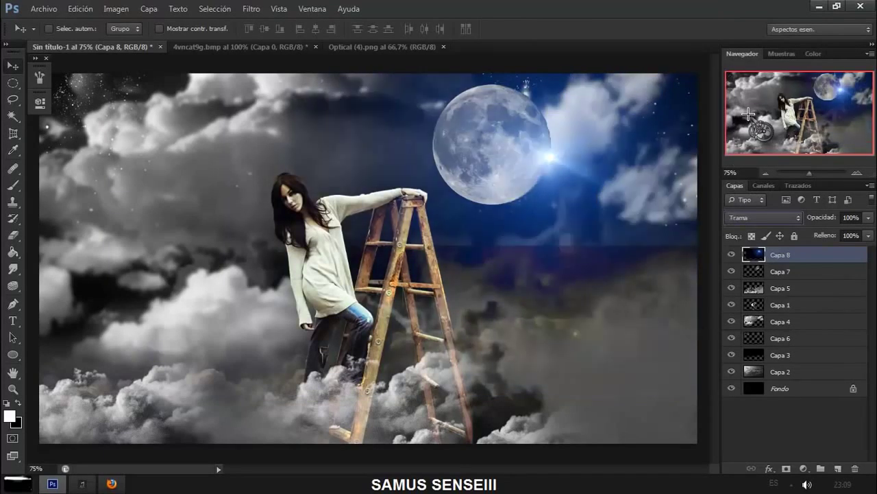
mouse_move(593, 182)
left_mouse_down()
mouse_move(597, 161)
mouse_move(616, 164)
left_mouse_up()
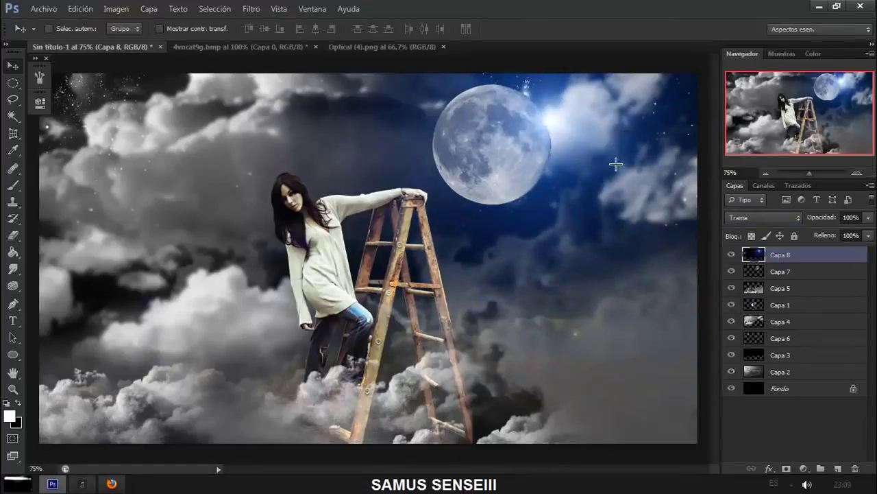
- Smudge the moon on Capa 7, nudge it slightly right, and add an empty layer
left_click(775, 269)
left_click(12, 269)
left_click(61, 292)
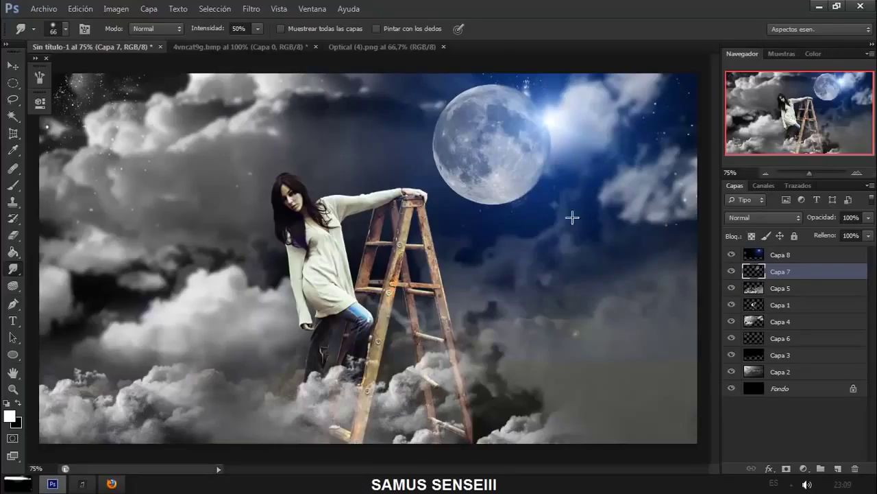
left_click(13, 65)
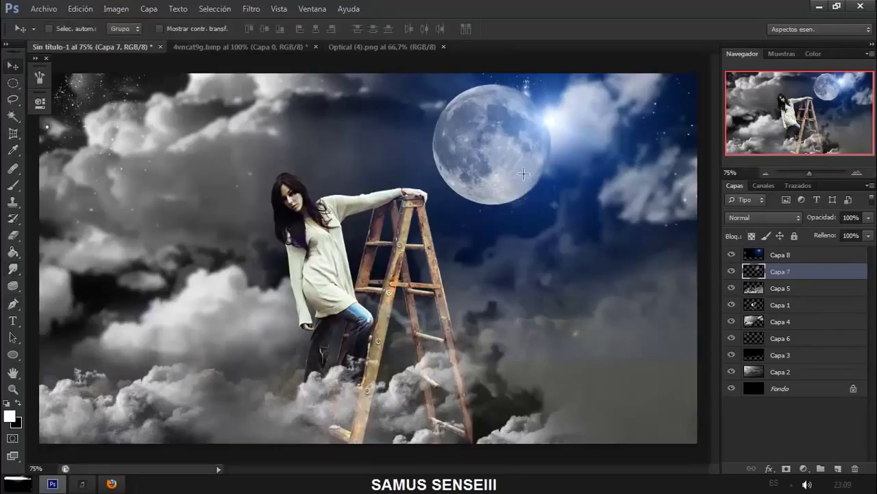
left_click_drag(505, 167, 512, 167)
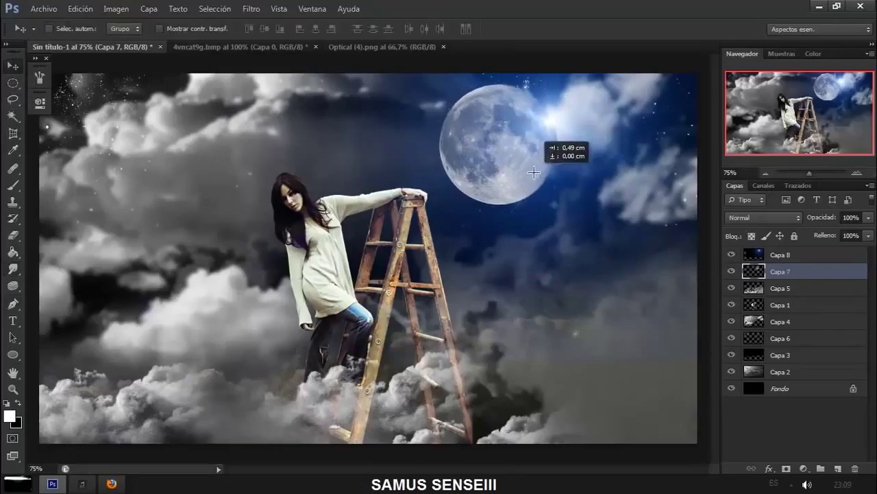
left_click(837, 469)
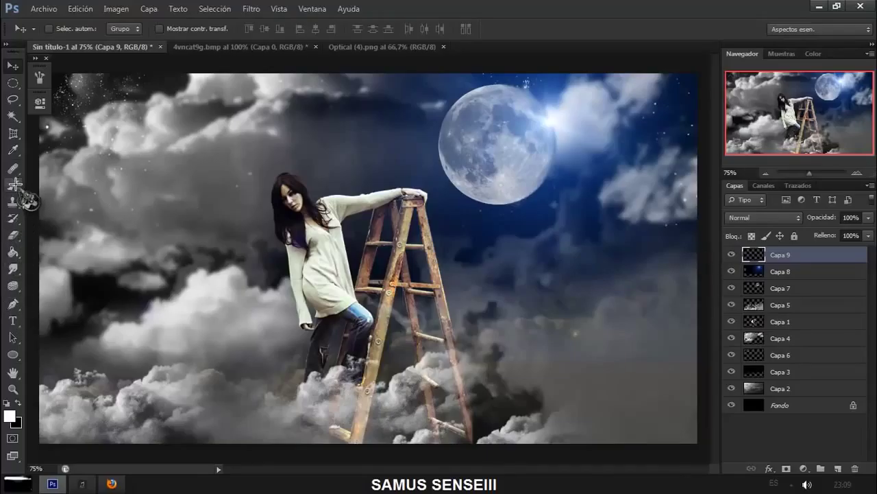
- Set the foreground colour to magenta #cc00ff
left_click(12, 149)
left_click(9, 415)
left_click_drag(444, 181, 444, 146)
left_click(401, 143)
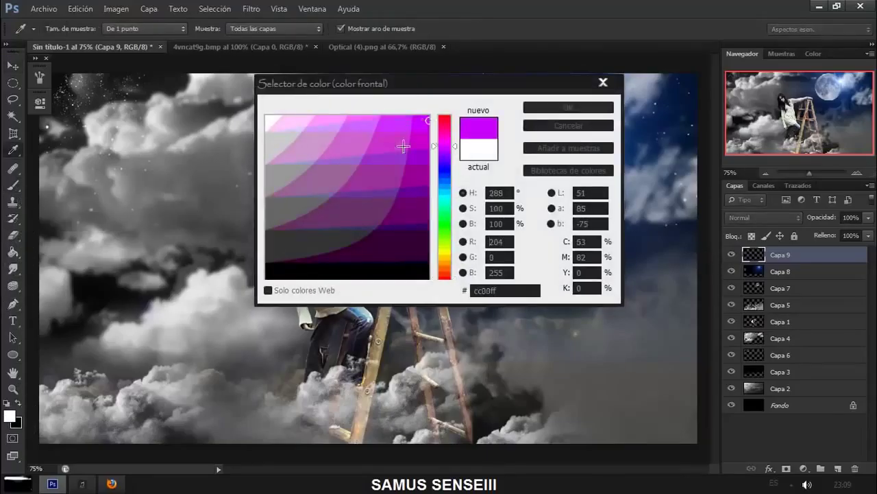
- Paint magenta over the lower and left-side clouds with a soft 500 px brush
left_click(372, 176)
left_click(568, 107)
key("b")
right_click(261, 268)
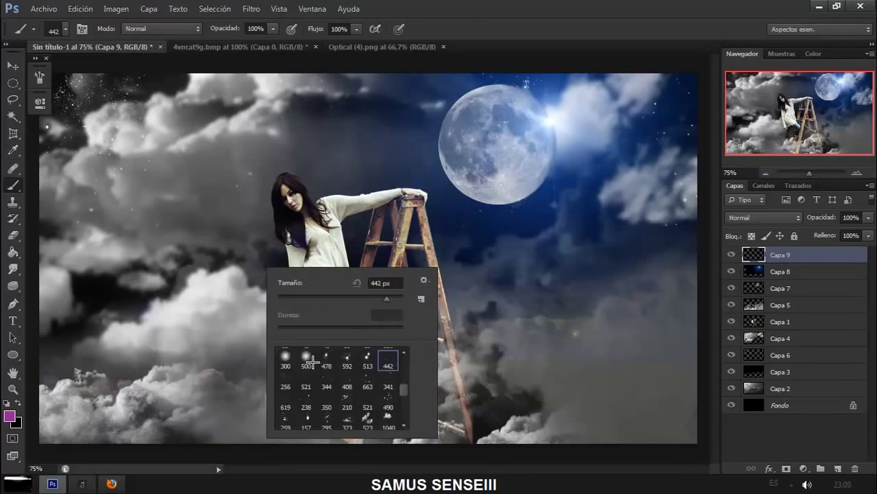
left_click_drag(411, 329, 283, 329)
key("Return")
left_click_drag(89, 343, 172, 370)
mouse_move(652, 378)
left_mouse_down()
mouse_move(408, 399)
mouse_move(106, 399)
left_mouse_up()
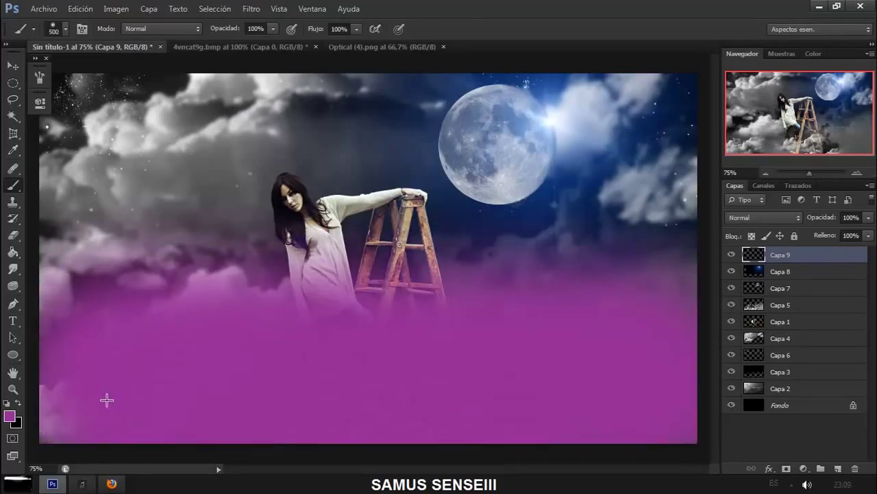
left_click_drag(257, 320, 73, 216)
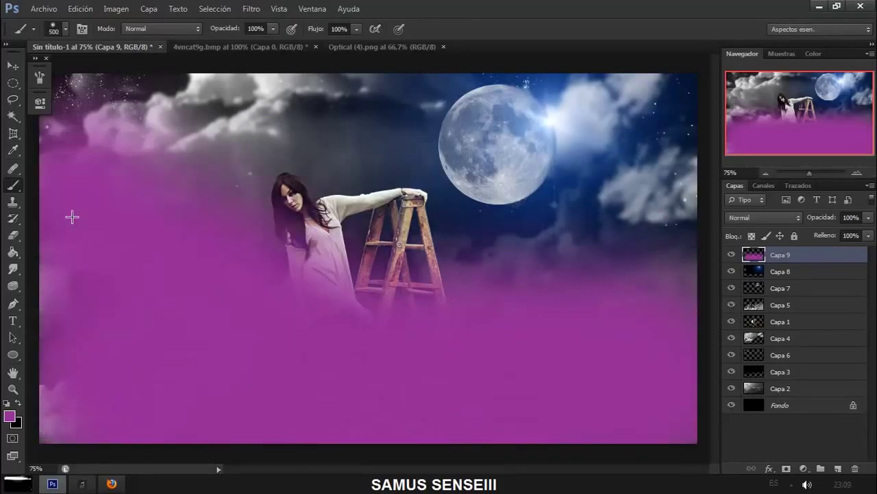
- Set the magenta layer's blend mode to Soft Light (Luz suave)
left_click(789, 217)
left_click(750, 115)
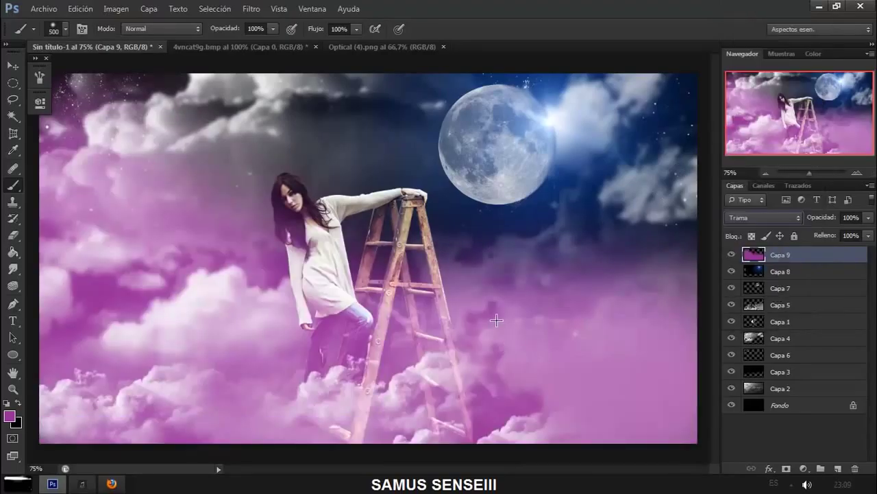
key("Down")
key("Down")
key("Down")
key("Down")
key("Down")
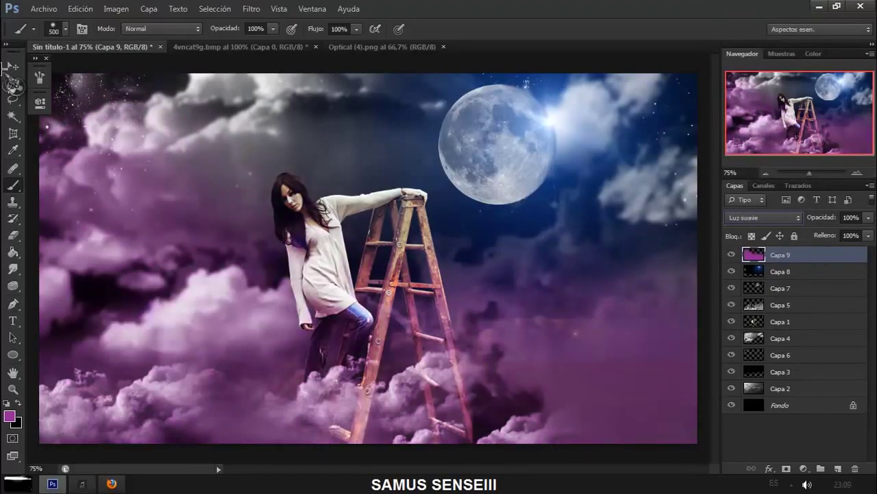
- Paint purple over the upper sky and moon as well
left_click(5, 66)
right_click(13, 268)
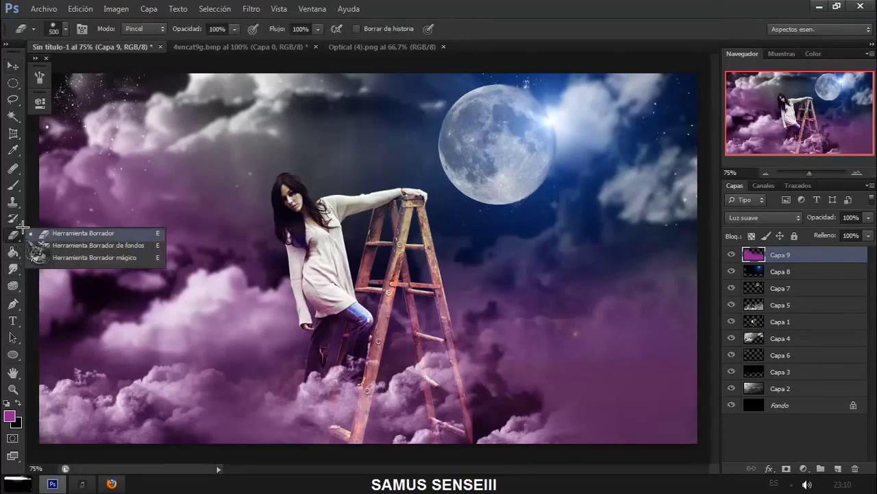
right_click(13, 185)
left_click(69, 183)
left_click_drag(137, 117, 686, 206)
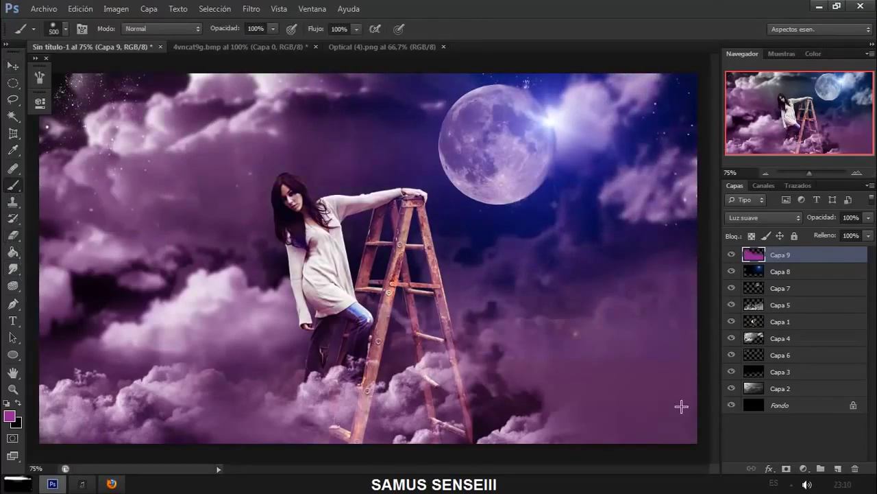
- Set the magenta layer to 47% opacity just below Capa 7, then drag in the second flare
left_click(13, 65)
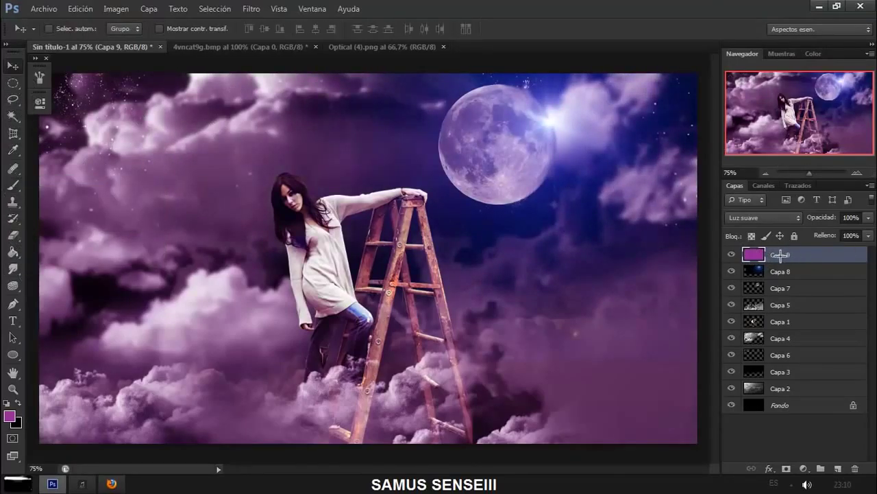
left_click_drag(782, 255, 790, 331)
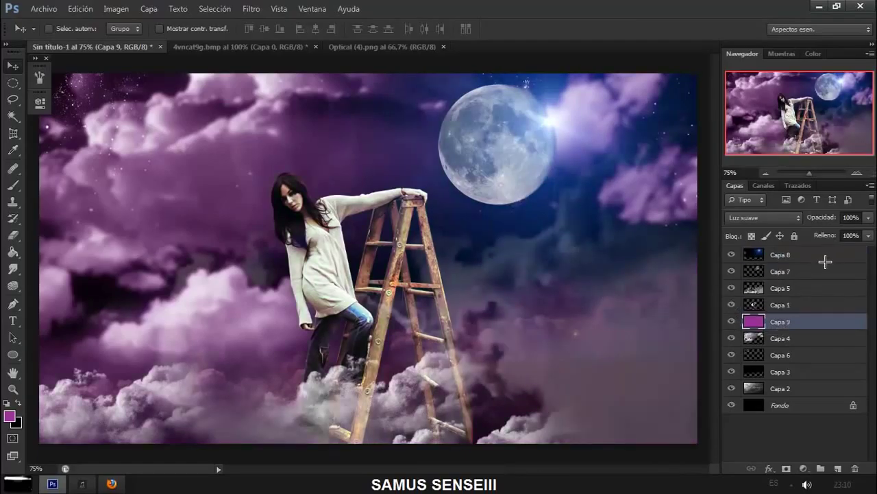
left_click(868, 217)
left_click_drag(868, 235, 834, 235)
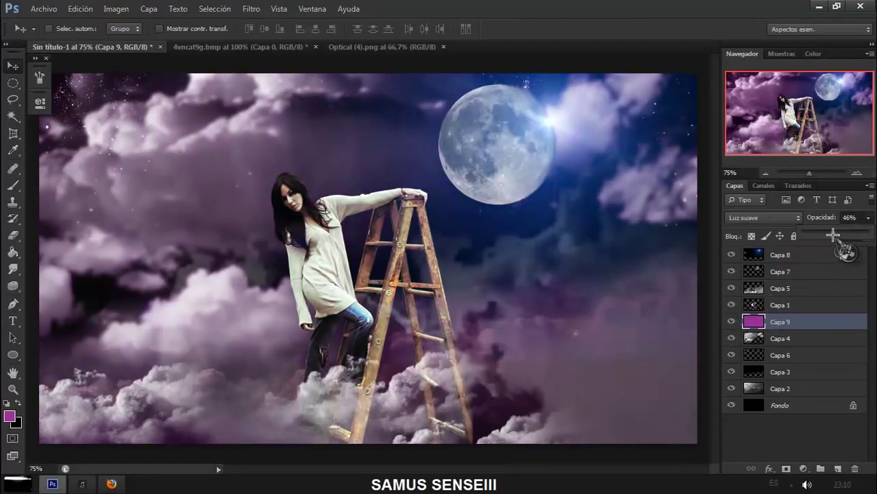
left_click_drag(781, 321, 795, 280)
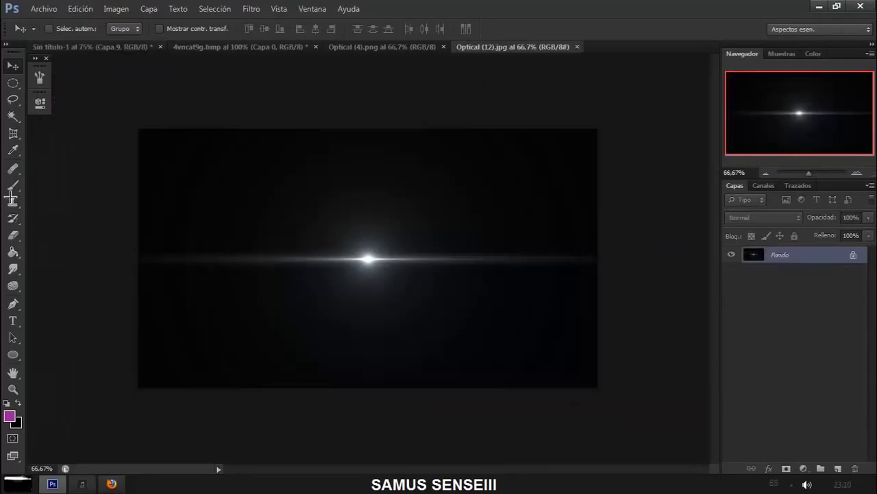
mouse_move(336, 244)
left_mouse_down()
mouse_move(316, 209)
mouse_move(363, 329)
left_mouse_up()
- Set the new flare layer to Overlay (Trama) and shift it beside the woman's legs
left_click(764, 218)
left_click(760, 301)
mouse_move(418, 296)
left_mouse_down()
mouse_move(429, 296)
mouse_move(418, 290)
left_mouse_up()
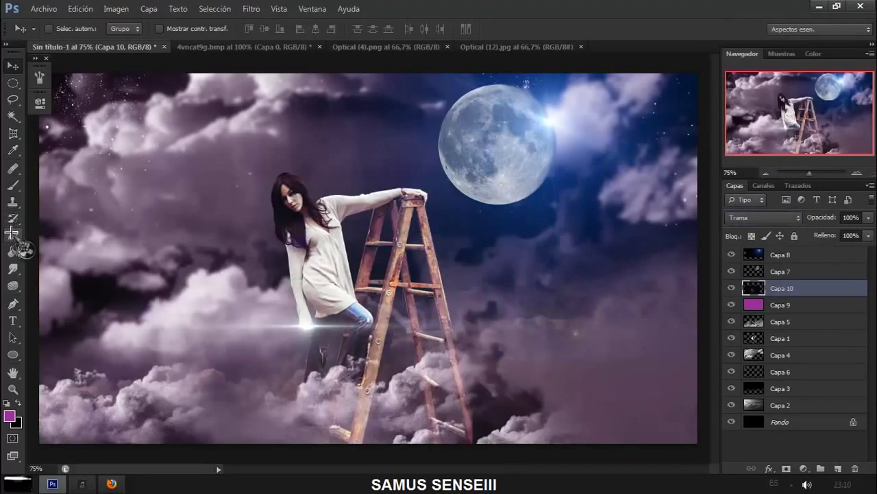
- Make Capa 8 active and close the 4vncat9g.bmp moon document without saving
left_click(12, 233)
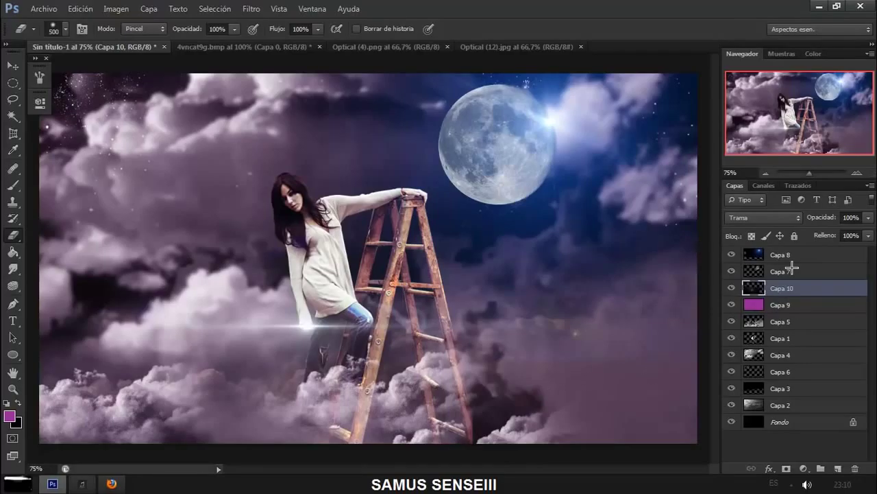
left_click(788, 255)
left_click(12, 65)
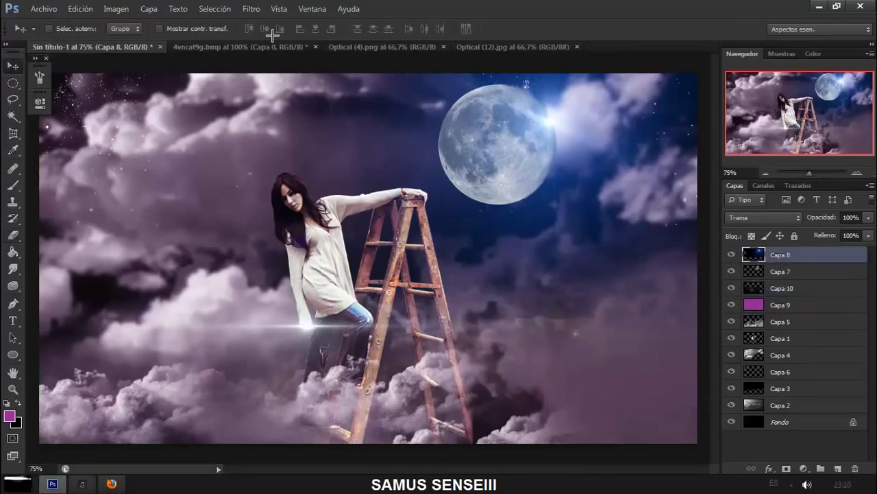
left_click(251, 9)
left_click(288, 59)
left_click(314, 47)
left_click(433, 192)
- Close the Optical (4).png and Optical (12).jpg documents, then duplicate Capa 1 in Soft Light
left_click(290, 47)
left_click(294, 45)
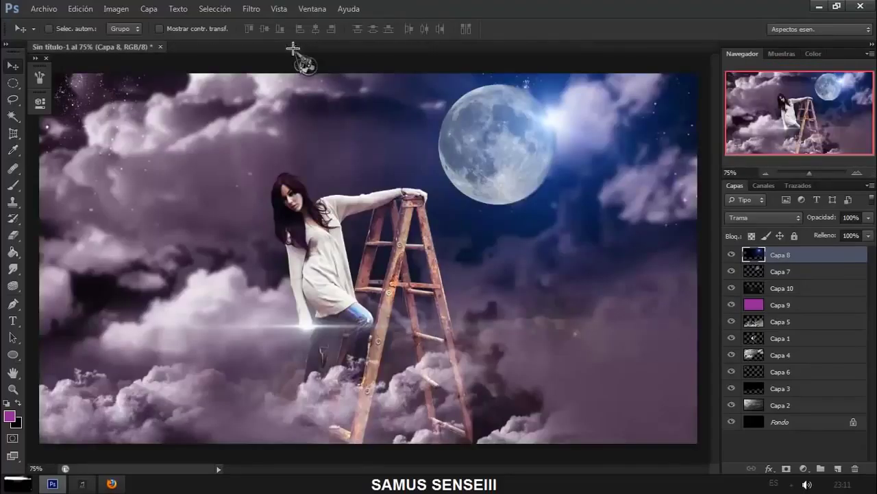
left_click_drag(774, 338, 838, 468)
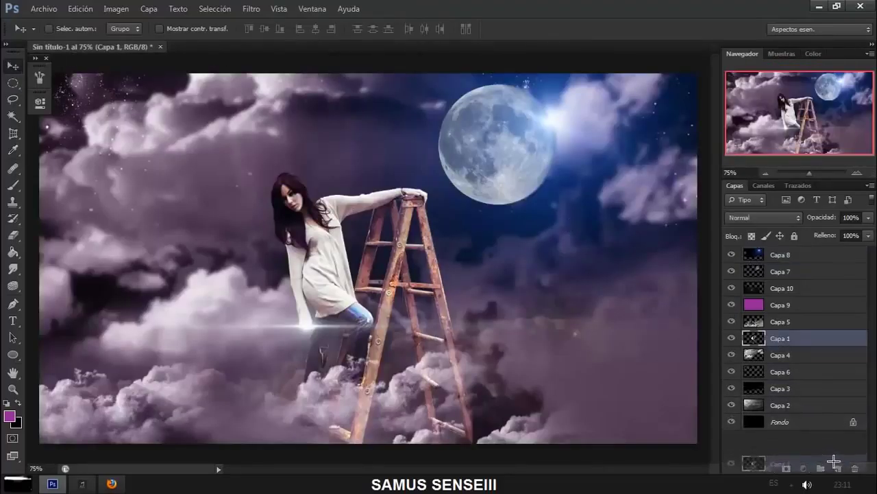
left_click(780, 217)
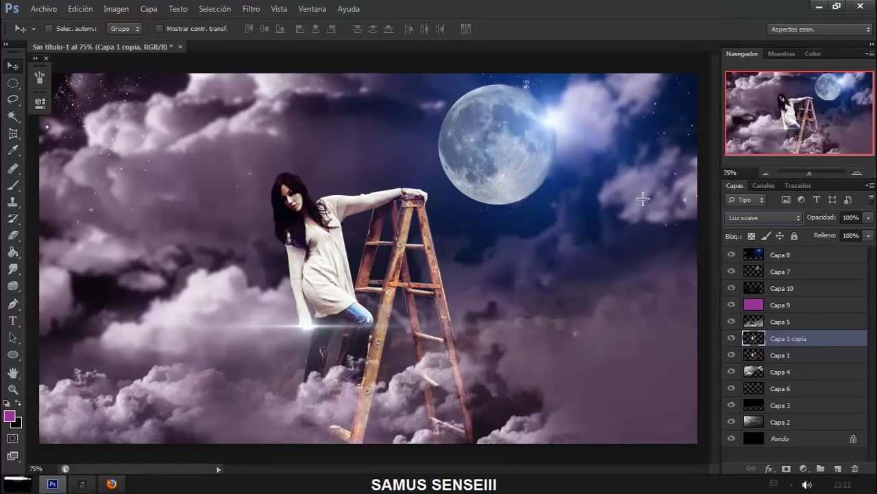
- Fully desaturate the Capa 1 copy with Hue/Saturation at -100
key("ctrl+u")
left_click_drag(679, 190, 629, 192)
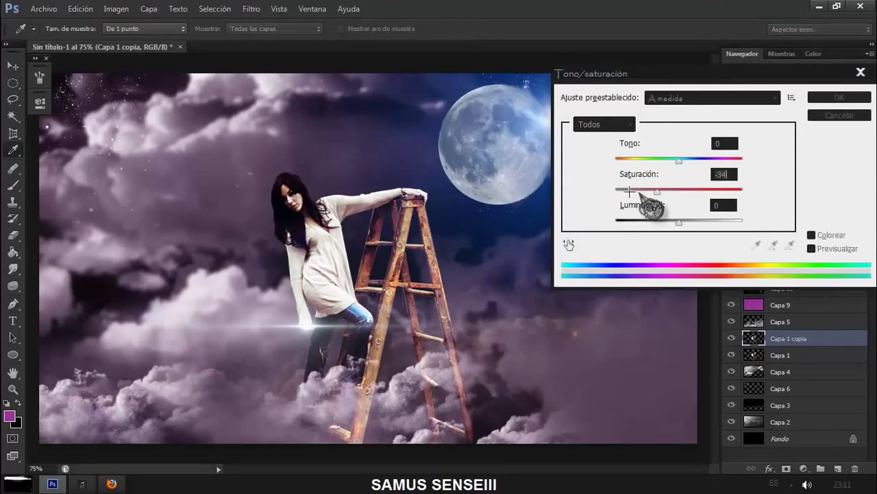
left_click(840, 97)
- Flatten the image into a single Fondo layer (Acoplar imagen)
key("v")
left_click(786, 442)
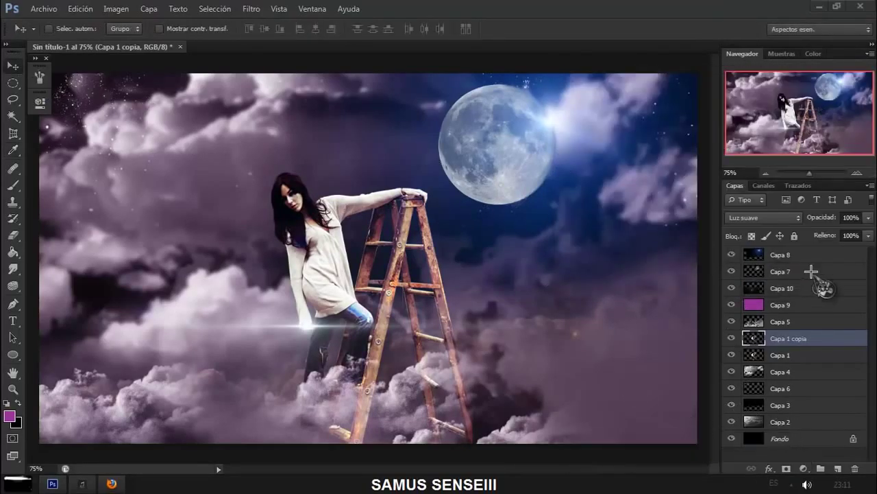
right_click(793, 285)
left_click(638, 406)
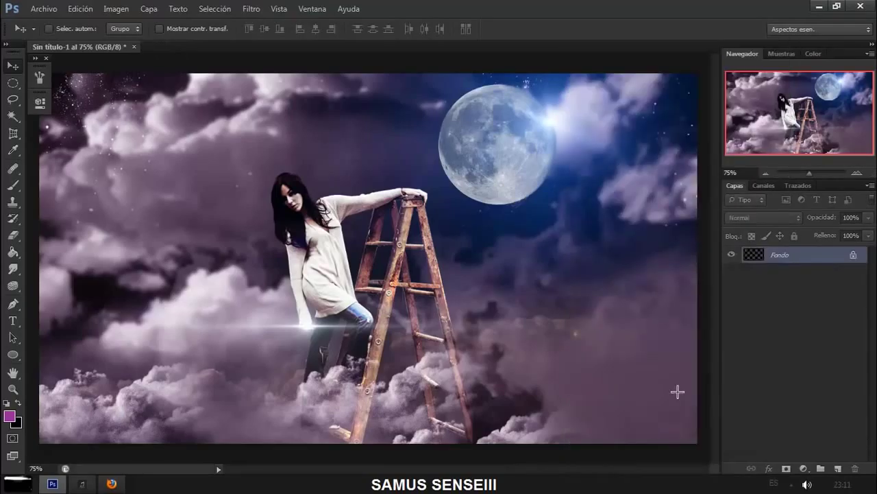